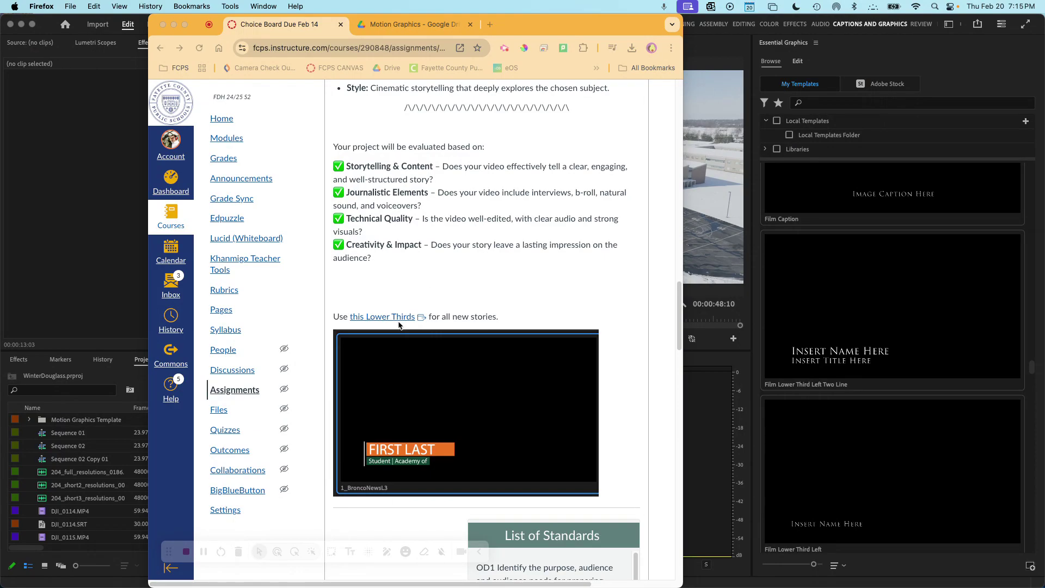
- Switch to the 'Motion Graphics – Google Drive' tab showing the 1_BroncoNewsL3.mogrt template
{"action": "left_click", "coordinate": [411, 25]}
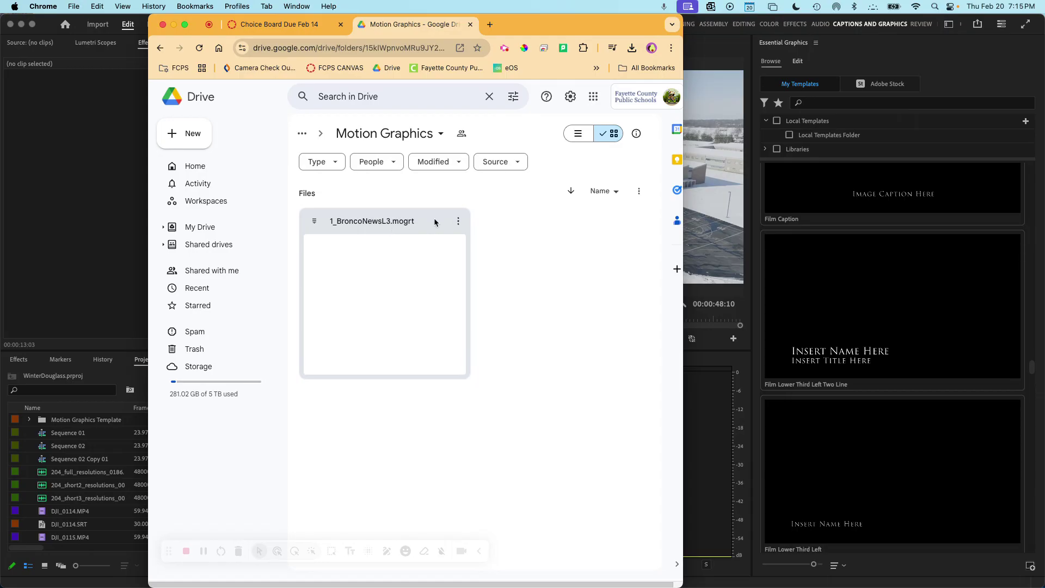
- Download 1_BroncoNewsL3.mogrt from Drive, reveal it in Downloads, and move the Finder window aside
{"action": "left_click", "coordinate": [457, 222]}
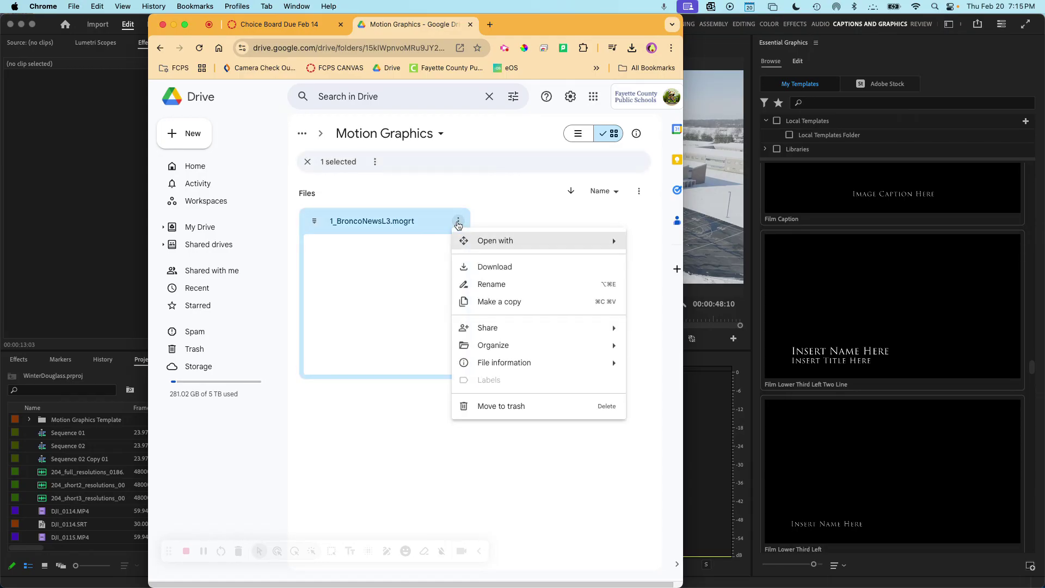
{"action": "left_click", "coordinate": [475, 265]}
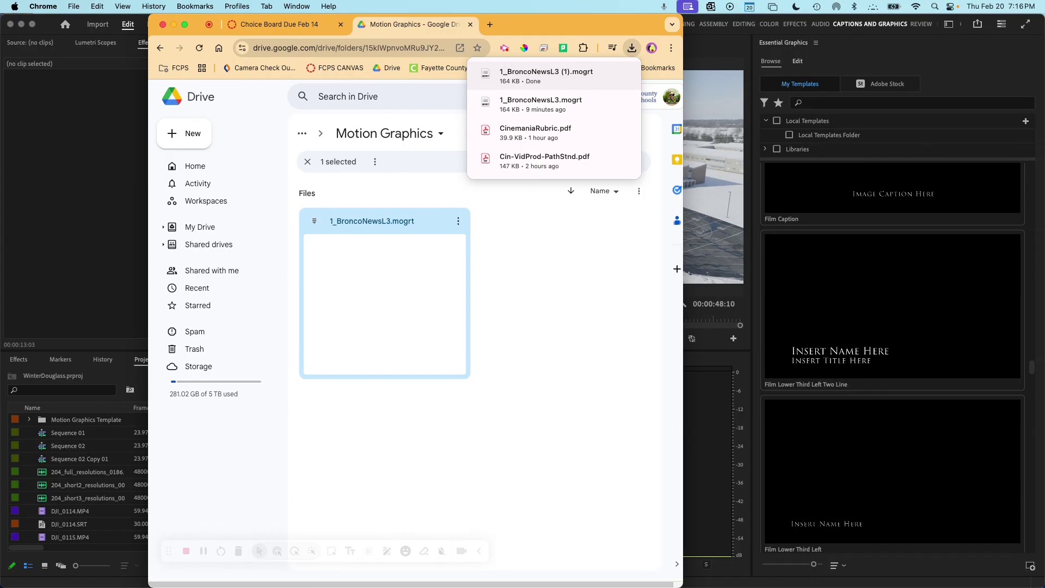
{"action": "right_click", "coordinate": [936, 173]}
{"action": "left_click", "coordinate": [974, 185]}
{"action": "left_click_drag", "start_coordinate": [642, 181], "coordinate": [590, 155]}
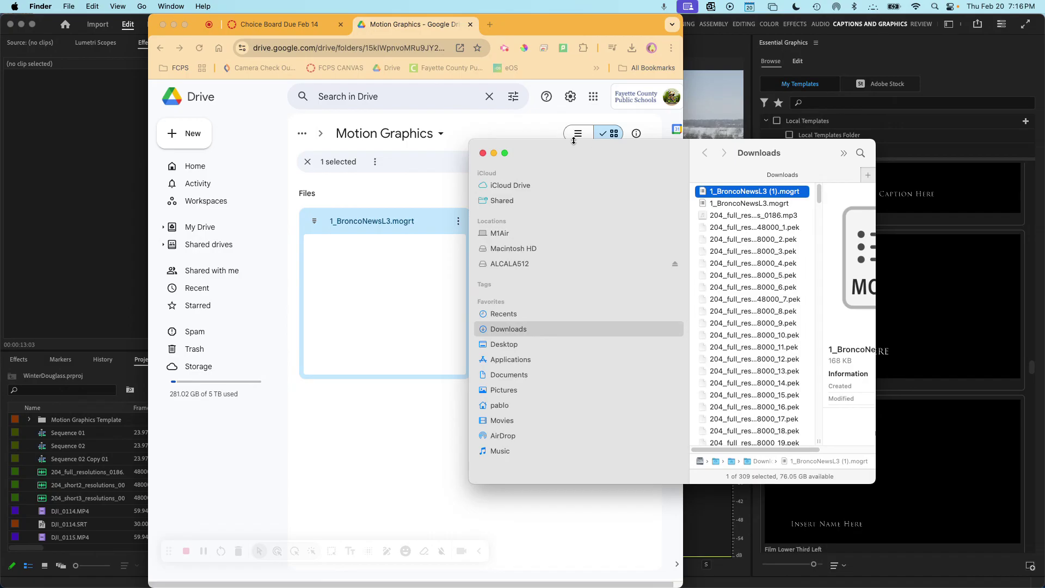
{"action": "left_click_drag", "start_coordinate": [554, 156], "coordinate": [1044, 250]}
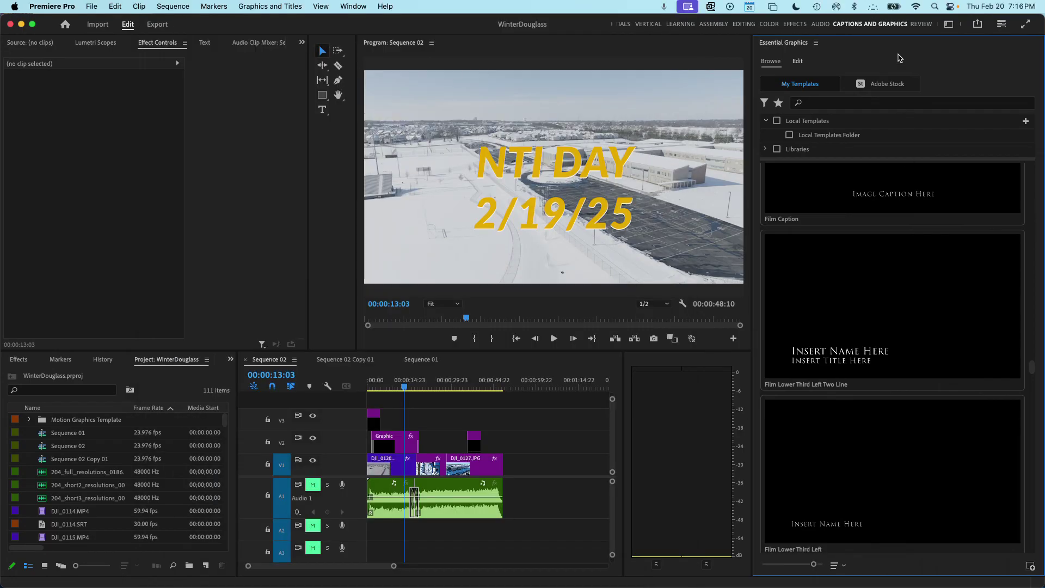
{"action": "left_click", "coordinate": [902, 61]}
{"action": "left_click", "coordinate": [447, 389]}
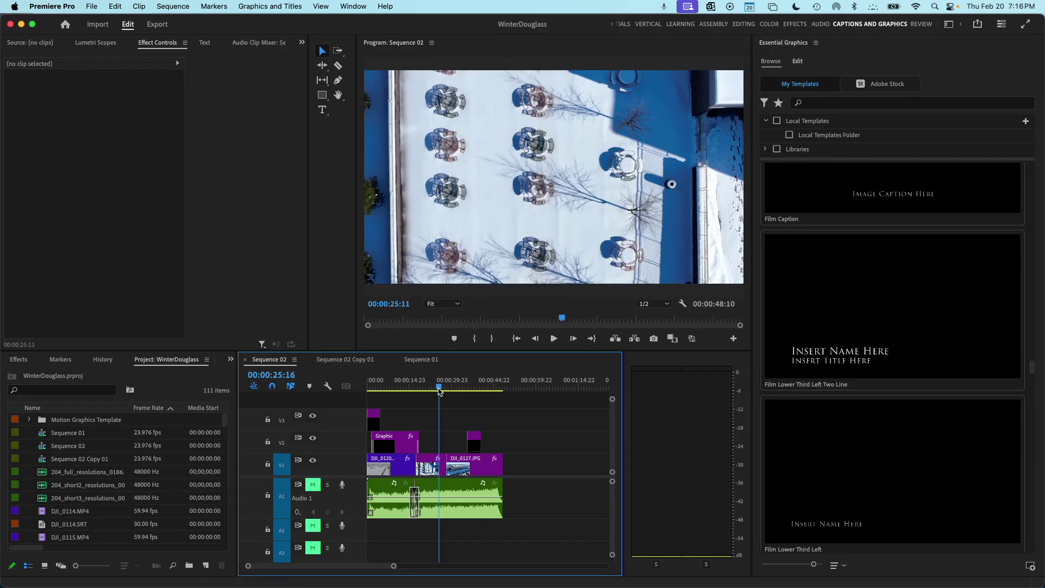
{"action": "mouse_move", "coordinate": [447, 388]}
{"action": "left_mouse_down"}
{"action": "mouse_move", "coordinate": [457, 389]}
{"action": "mouse_move", "coordinate": [395, 390]}
{"action": "mouse_move", "coordinate": [466, 389]}
{"action": "mouse_move", "coordinate": [414, 385]}
{"action": "mouse_move", "coordinate": [432, 385]}
{"action": "left_mouse_up"}
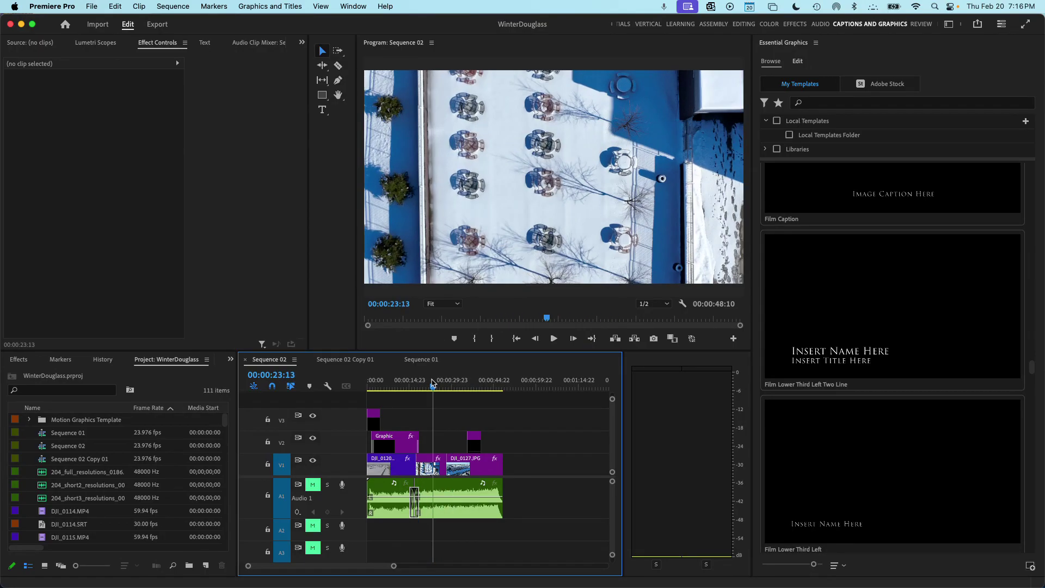
{"action": "mouse_move", "coordinate": [774, 330]}
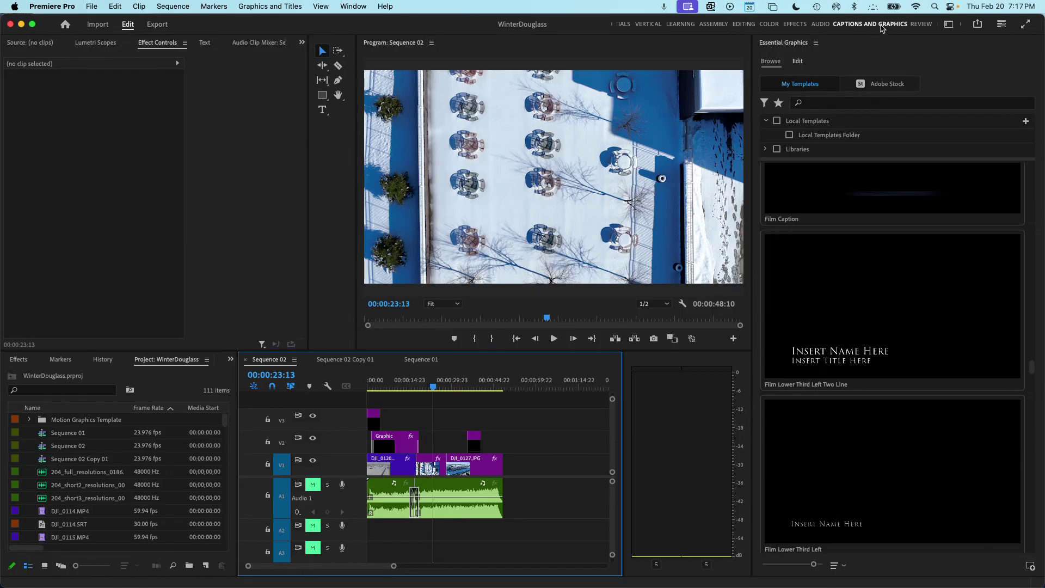
- Cycle the Audio, Effects, Color and Assembly workspaces back to Captions and Graphics to reload templates
{"action": "left_click", "coordinate": [815, 25]}
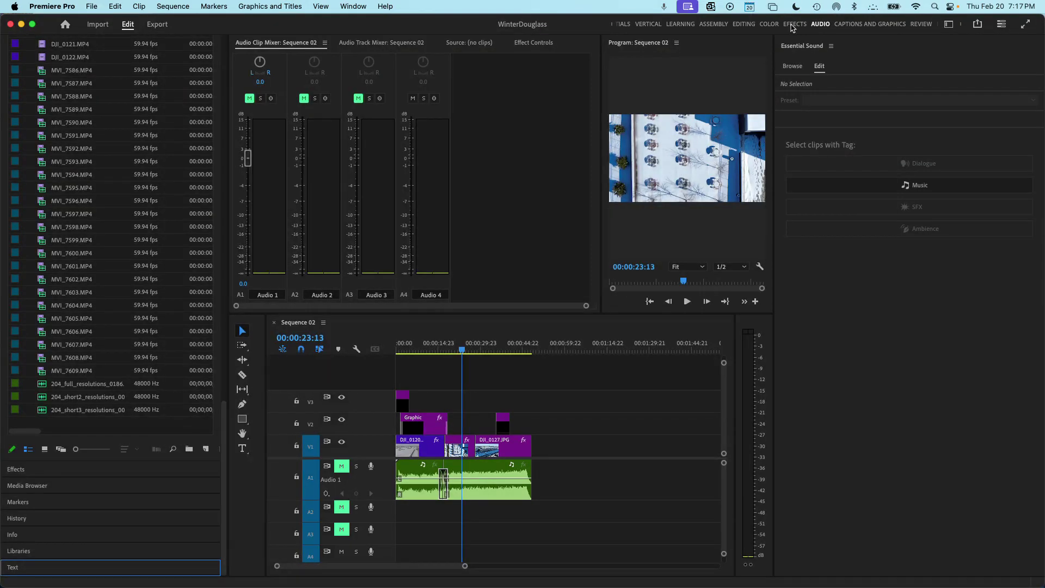
{"action": "left_click", "coordinate": [793, 25]}
{"action": "left_click", "coordinate": [769, 24]}
{"action": "left_click", "coordinate": [713, 24]}
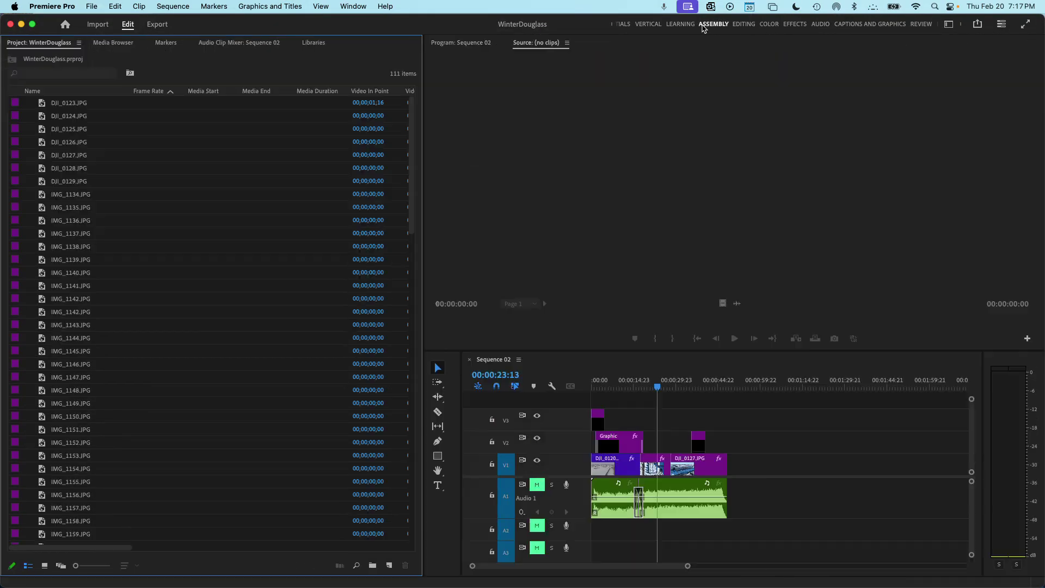
{"action": "left_click", "coordinate": [870, 24]}
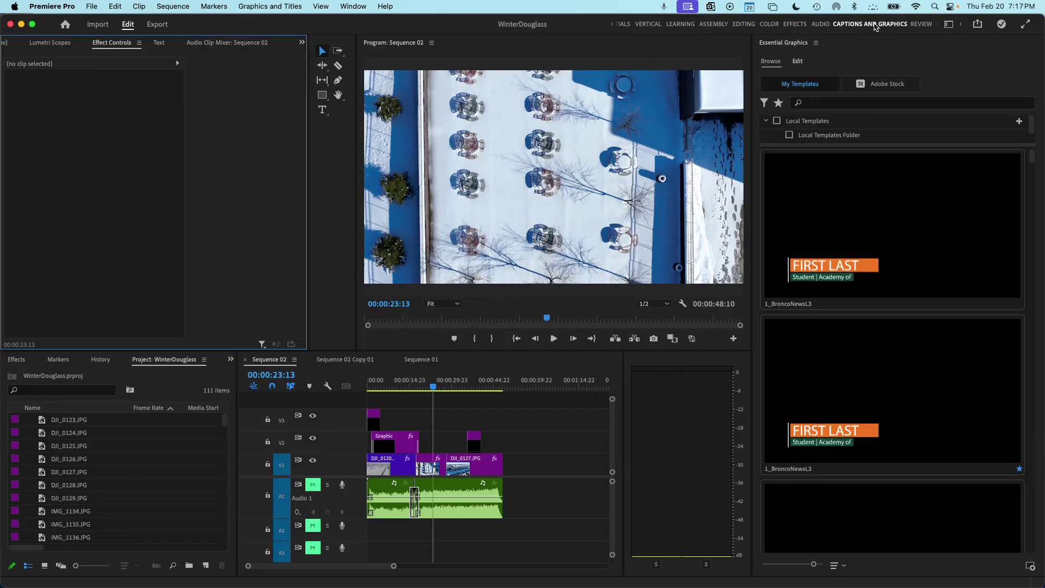
- Test Heart Eyes Emoji and Sweeping Arrows on V3, delete them, and return to 00:00:25:16
{"action": "left_click_drag", "start_coordinate": [1031, 161], "coordinate": [1029, 239]}
{"action": "left_click", "coordinate": [903, 377]}
{"action": "left_click_drag", "start_coordinate": [904, 378], "coordinate": [445, 386]}
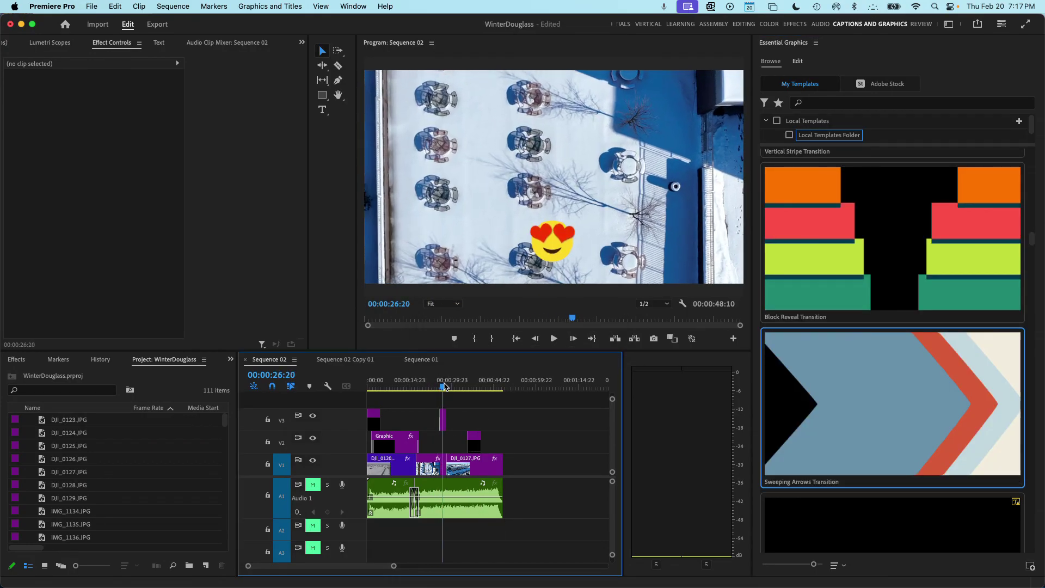
{"action": "mouse_move", "coordinate": [939, 381]}
{"action": "left_mouse_down"}
{"action": "mouse_move", "coordinate": [539, 420]}
{"action": "mouse_move", "coordinate": [448, 399]}
{"action": "mouse_move", "coordinate": [445, 387]}
{"action": "mouse_move", "coordinate": [454, 388]}
{"action": "mouse_move", "coordinate": [455, 429]}
{"action": "left_mouse_up"}
{"action": "key", "text": "Delete"}
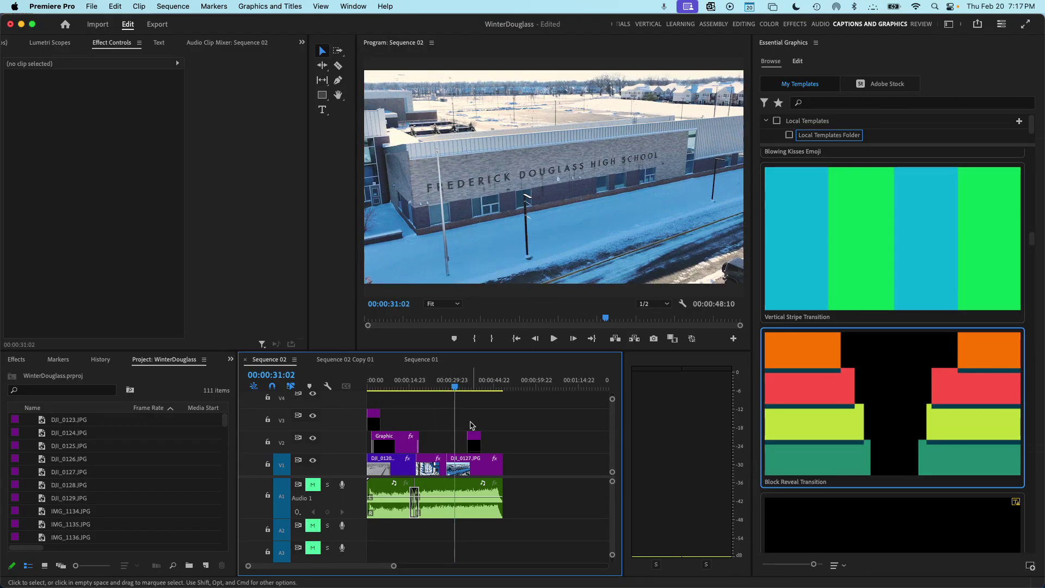
{"action": "left_click", "coordinate": [458, 388]}
{"action": "mouse_move", "coordinate": [458, 388]}
{"action": "left_mouse_down"}
{"action": "mouse_move", "coordinate": [478, 388]}
{"action": "mouse_move", "coordinate": [424, 387]}
{"action": "mouse_move", "coordinate": [441, 388]}
{"action": "left_mouse_up"}
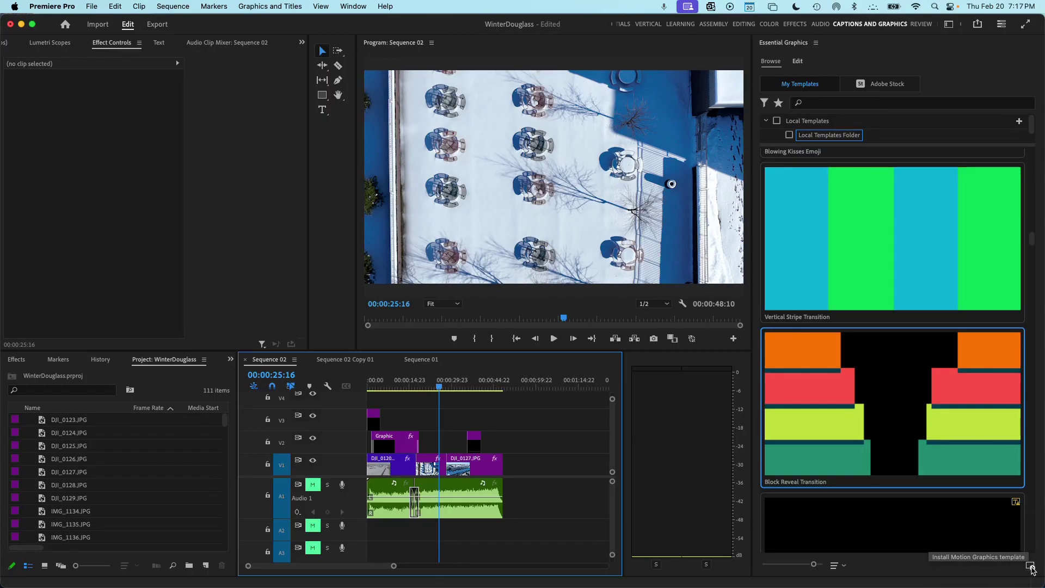
- Install 1_BroncoNewsL3.mogrt as a motion graphics template, locating it by searching '.mogrt'
{"action": "left_click", "coordinate": [1030, 567]}
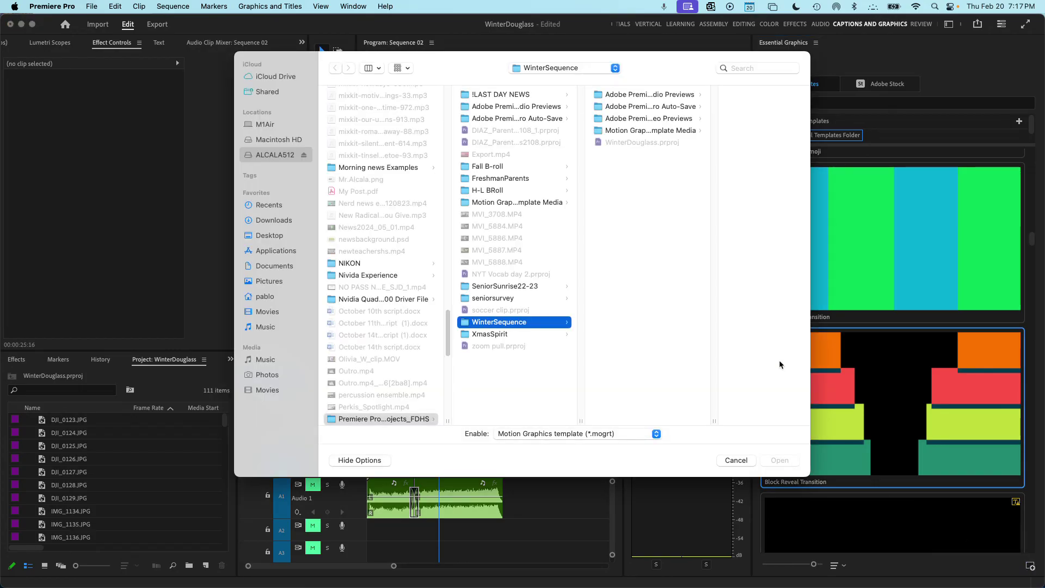
{"action": "left_click", "coordinate": [758, 70]}
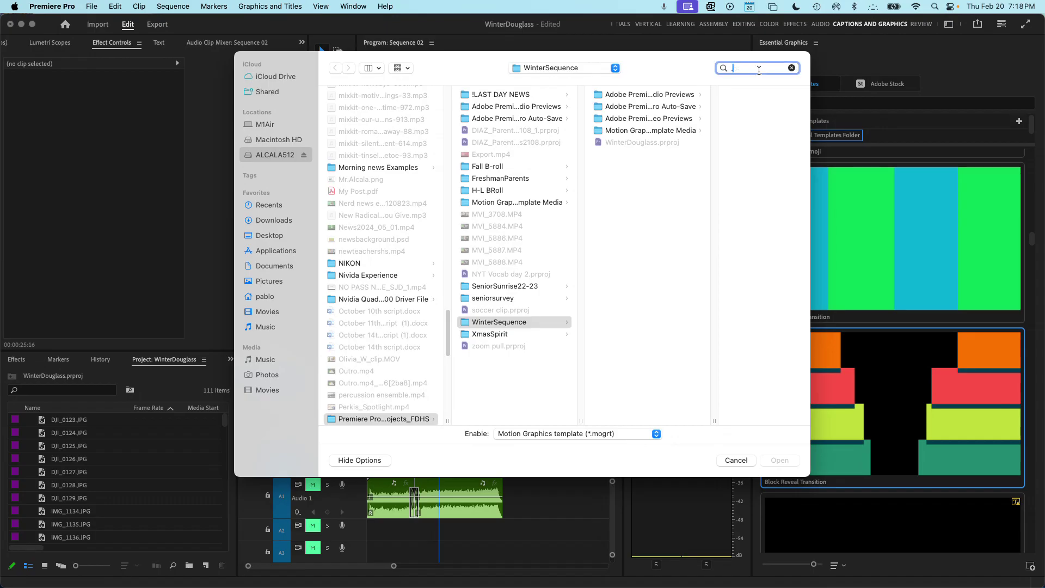
{"action": "type", "text": ".mogrt"}
{"action": "key", "text": "Return"}
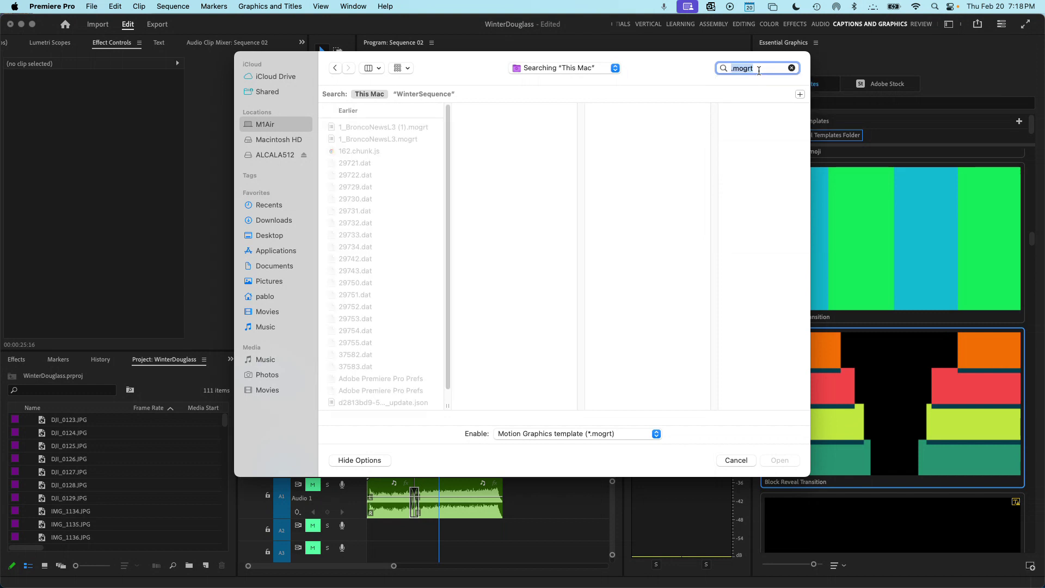
{"action": "left_click", "coordinate": [401, 141]}
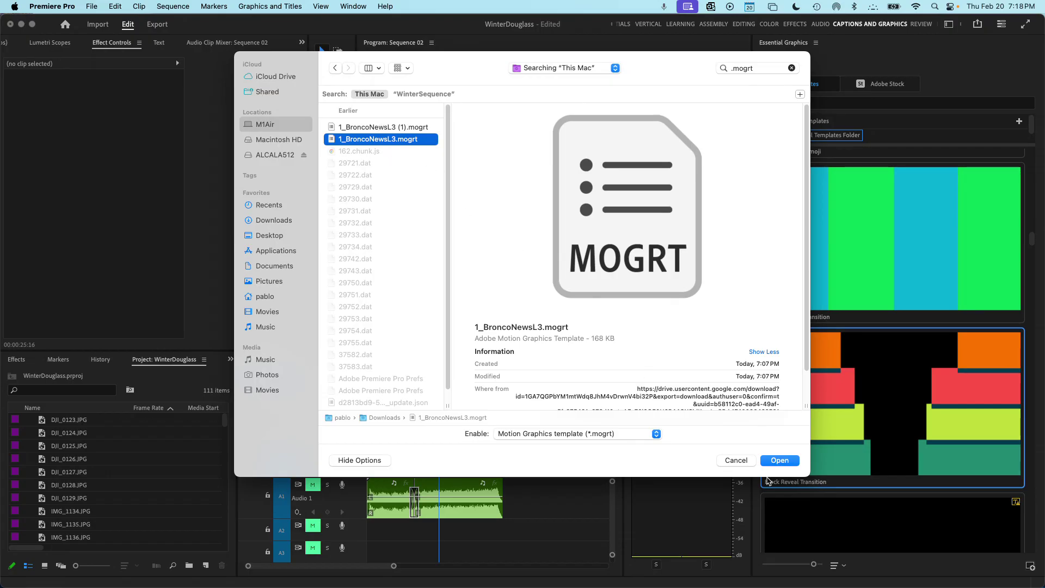
{"action": "left_click", "coordinate": [783, 461]}
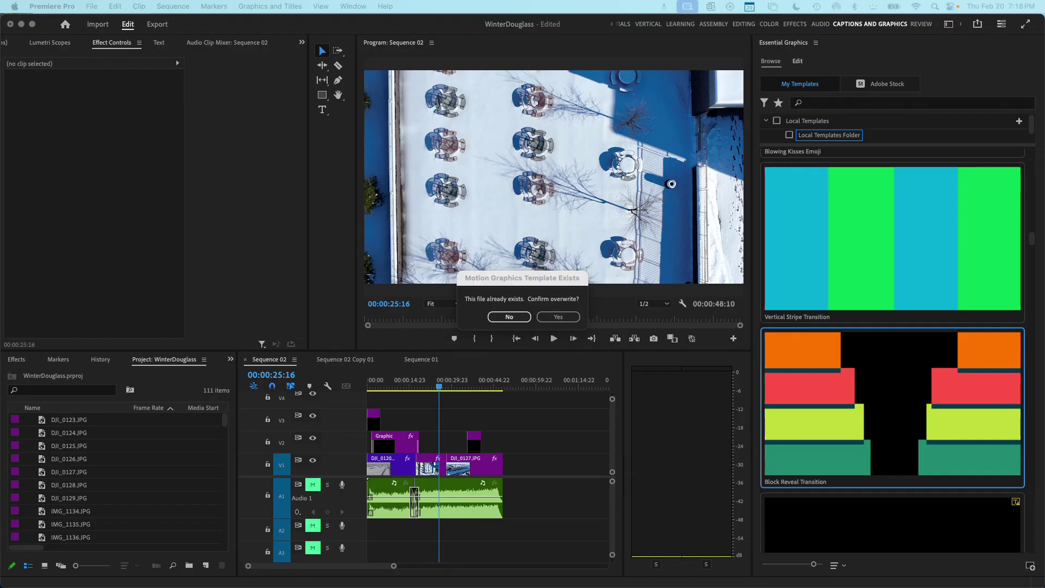
{"action": "key", "text": "super+Tab"}
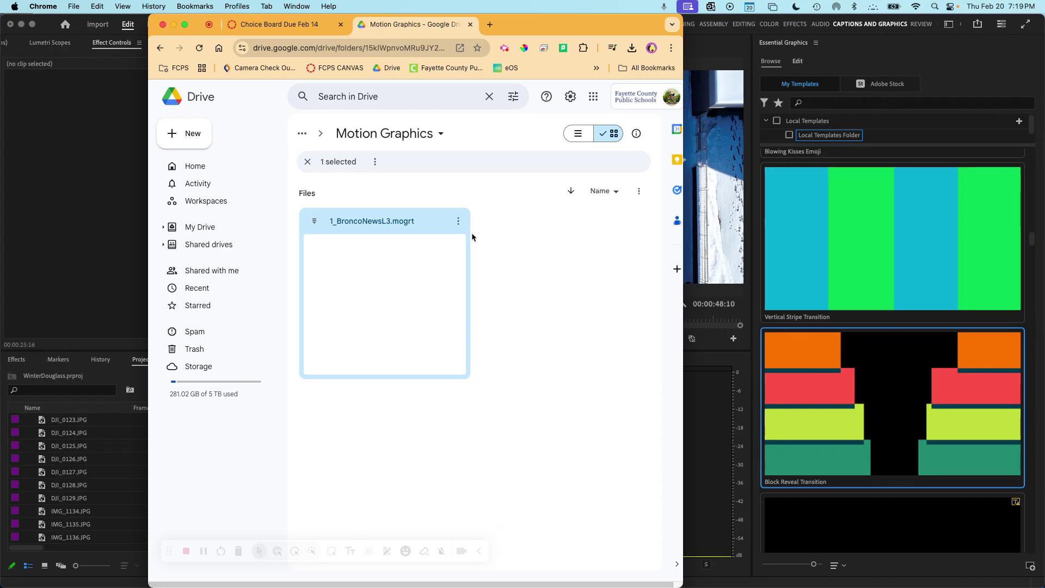
- Bring Premiere forward and filter the Essential Graphics templates with 'bronc'
{"action": "left_click", "coordinate": [503, 48]}
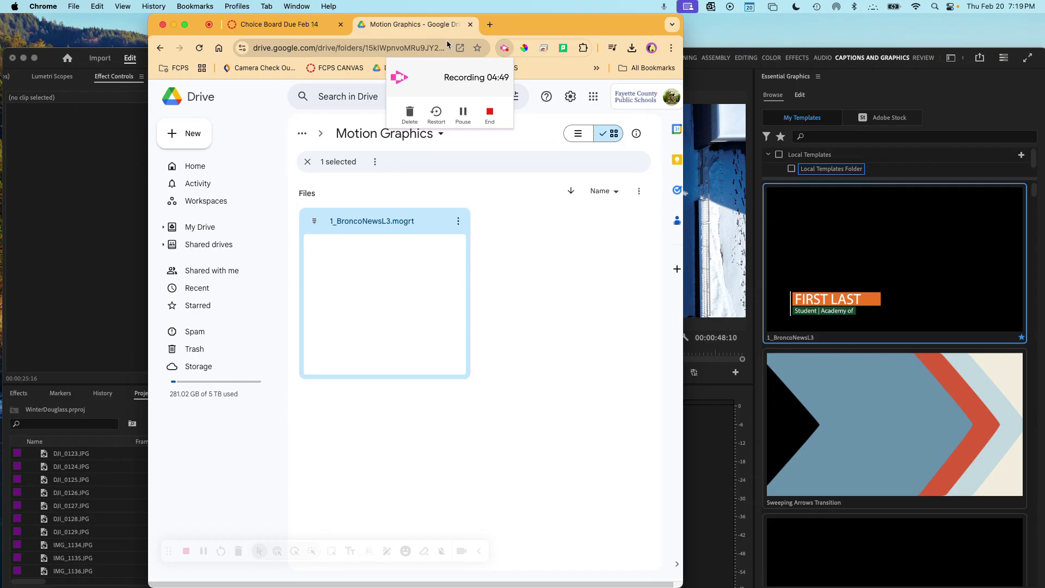
{"action": "left_click", "coordinate": [55, 54]}
{"action": "left_click_drag", "start_coordinate": [55, 54], "coordinate": [49, 40]}
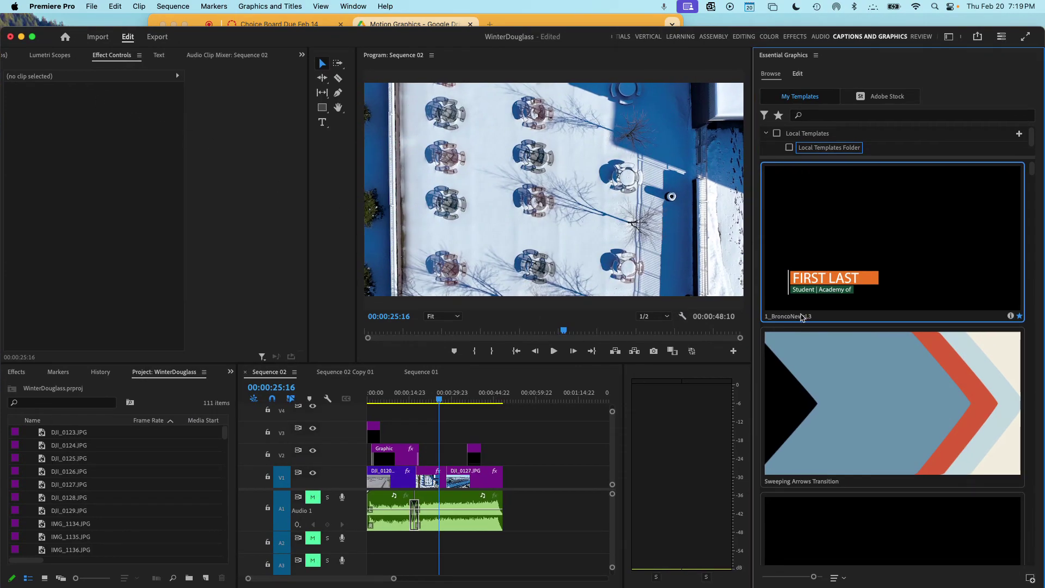
{"action": "left_click", "coordinate": [850, 115]}
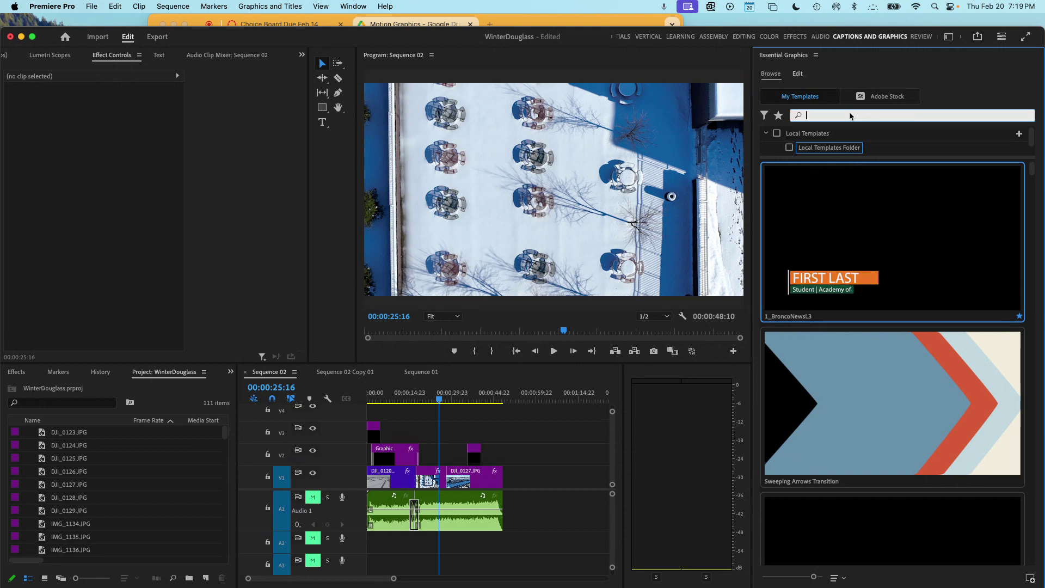
{"action": "type", "text": "bronco"}
{"action": "left_click", "coordinate": [849, 129]}
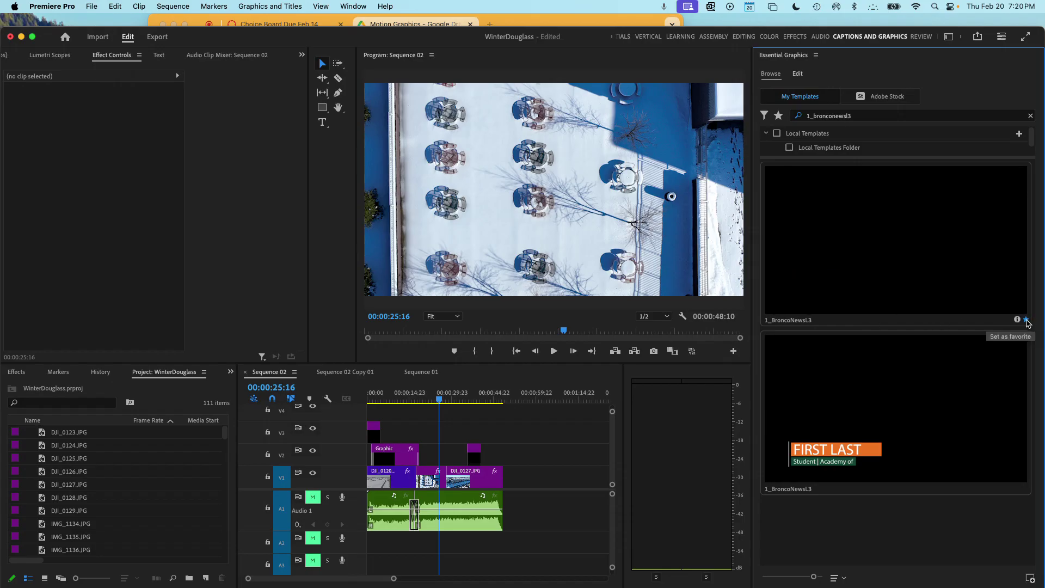
- Star 1_BroncoNewsL3 as a favorite and place it on V3 over the aerial shot
{"action": "left_click", "coordinate": [1026, 320]}
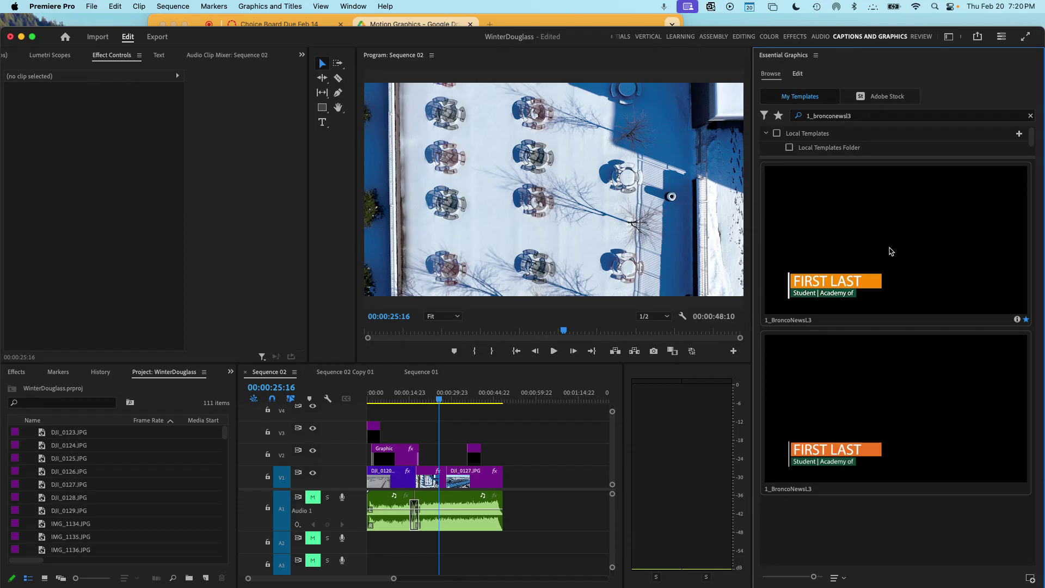
{"action": "left_click", "coordinate": [902, 250]}
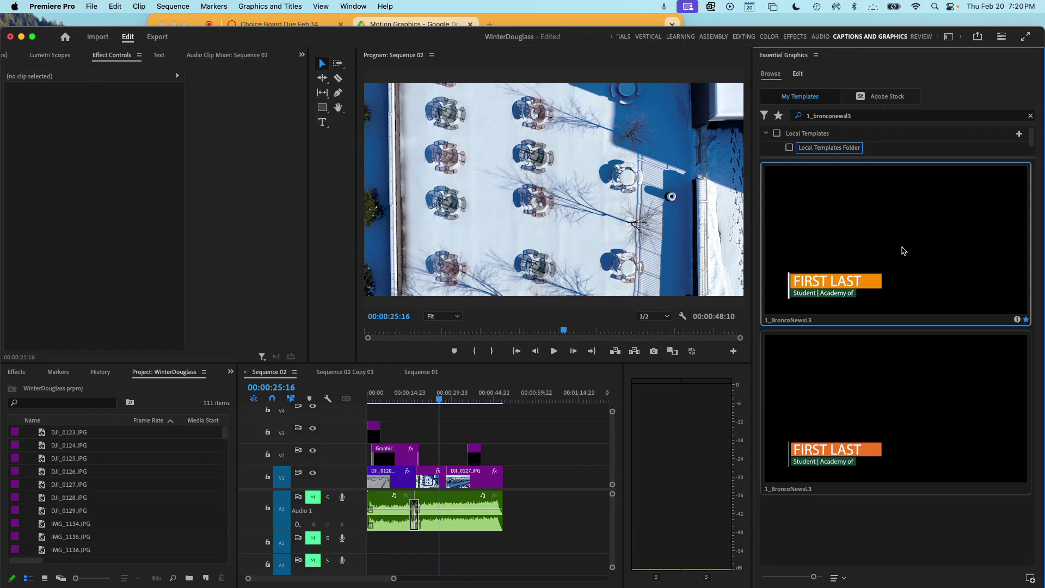
{"action": "left_click_drag", "start_coordinate": [903, 250], "coordinate": [436, 433]}
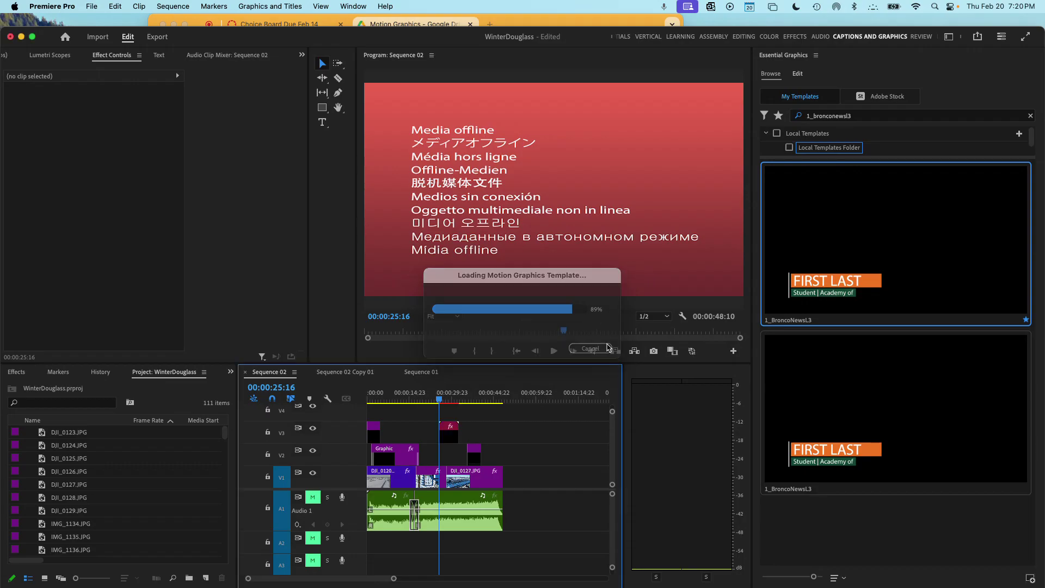
- Scrub around 00:00:28:00 to preview the FIRST LAST placeholder lower third over the aerial shot
{"action": "left_click", "coordinate": [445, 400]}
{"action": "left_click_drag", "start_coordinate": [446, 400], "coordinate": [448, 401]}
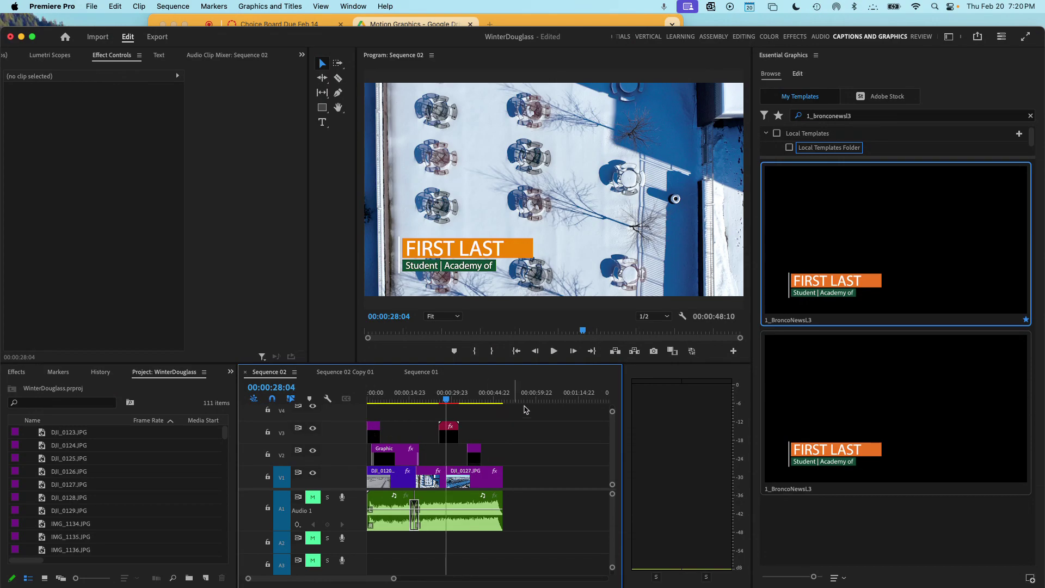
{"action": "left_click", "coordinate": [451, 400]}
{"action": "left_click_drag", "start_coordinate": [451, 400], "coordinate": [446, 400]}
- Select the lower-third graphic in the Program Monitor and bring up its editable text fields
{"action": "left_click", "coordinate": [417, 252]}
{"action": "left_click", "coordinate": [419, 251]}
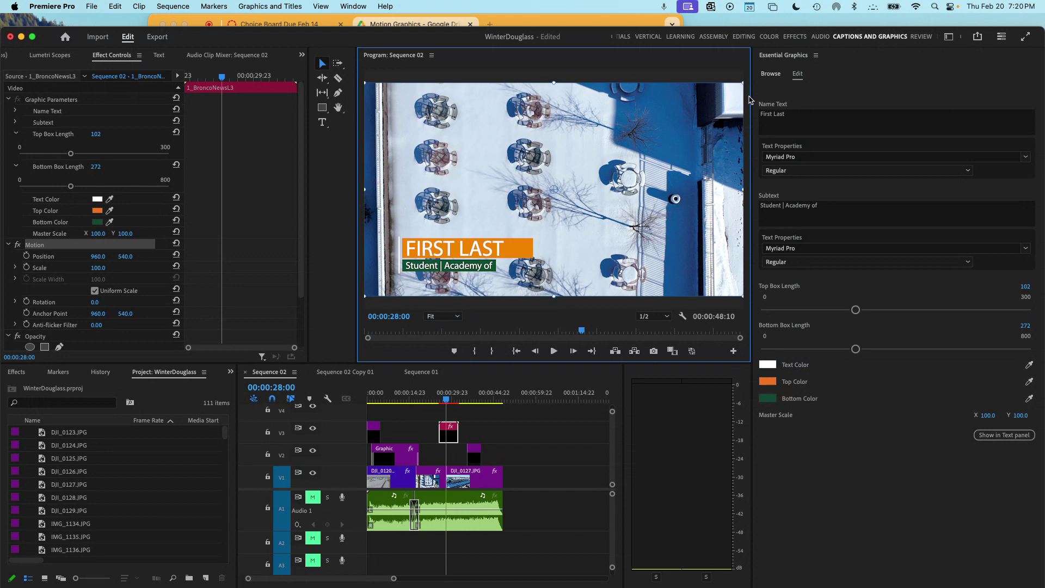
{"action": "left_click", "coordinate": [777, 76]}
{"action": "left_click", "coordinate": [796, 77]}
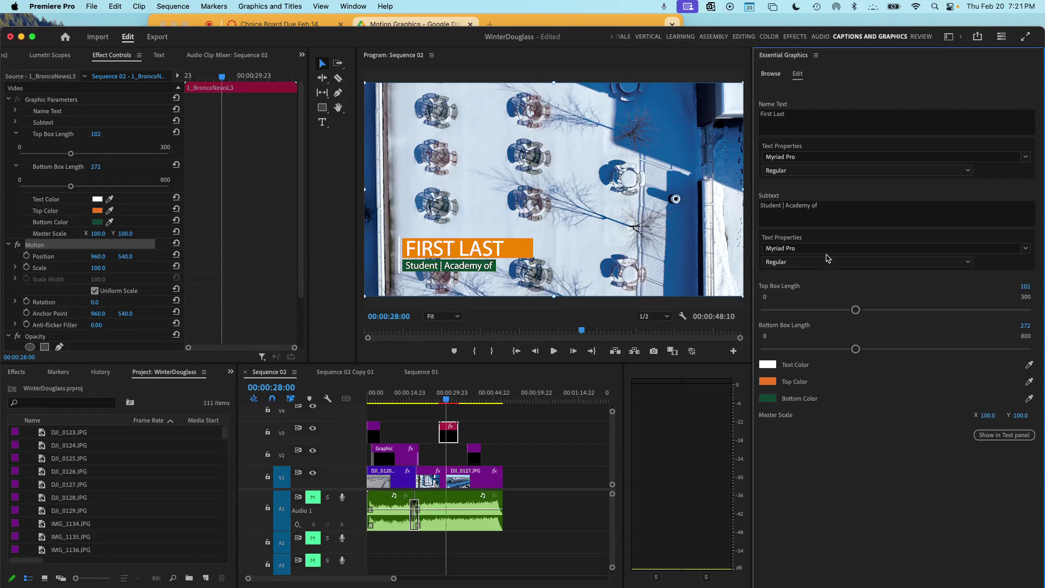
- Enter the person's name and set the subtext to 'Student | Academy of Professional Services'
{"action": "left_click", "coordinate": [782, 119]}
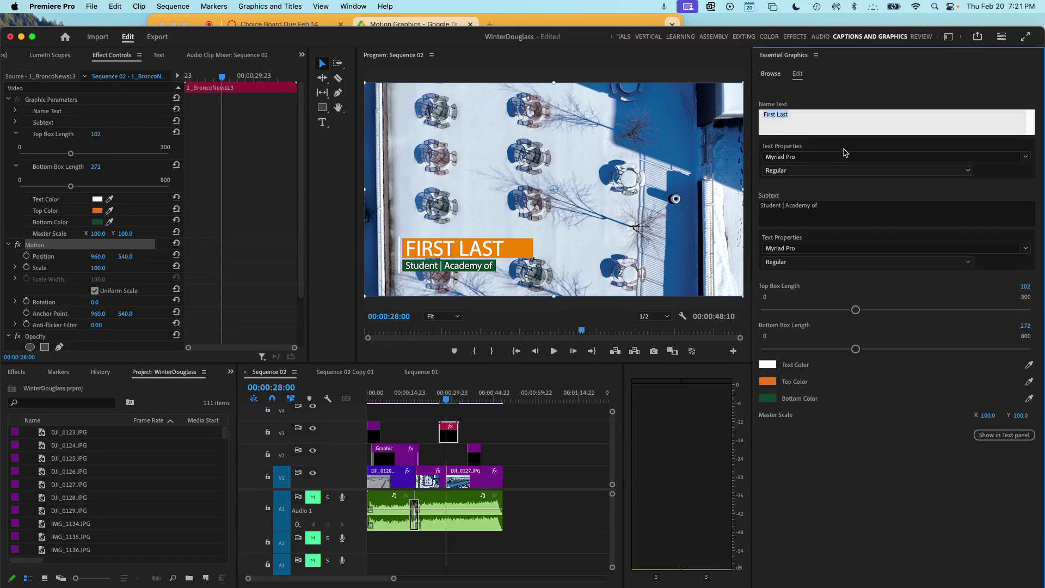
{"action": "type", "text": "Boaty McBoatyface"}
{"action": "type", "text": "son"}
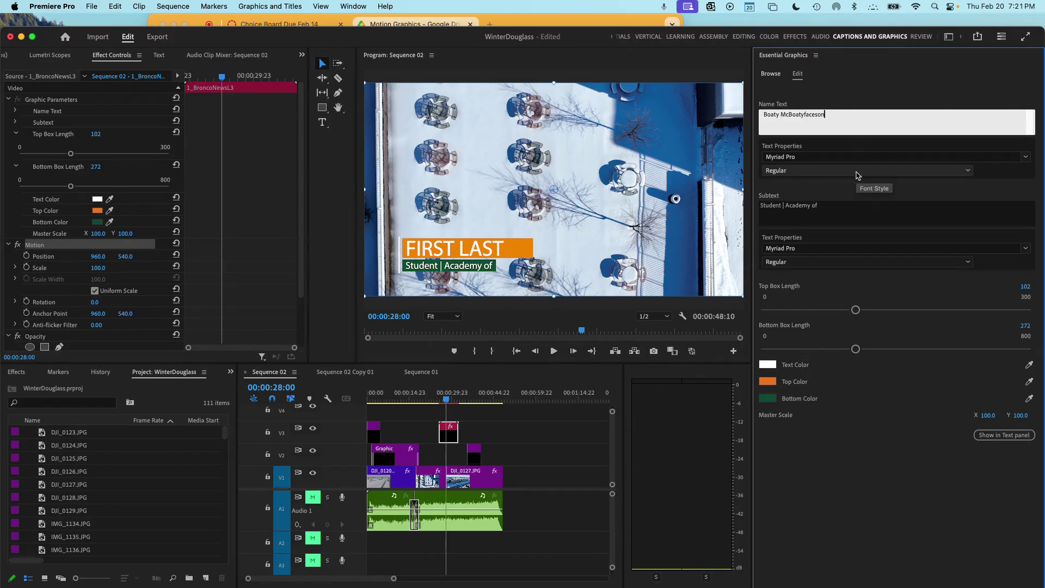
{"action": "left_click", "coordinate": [838, 204]}
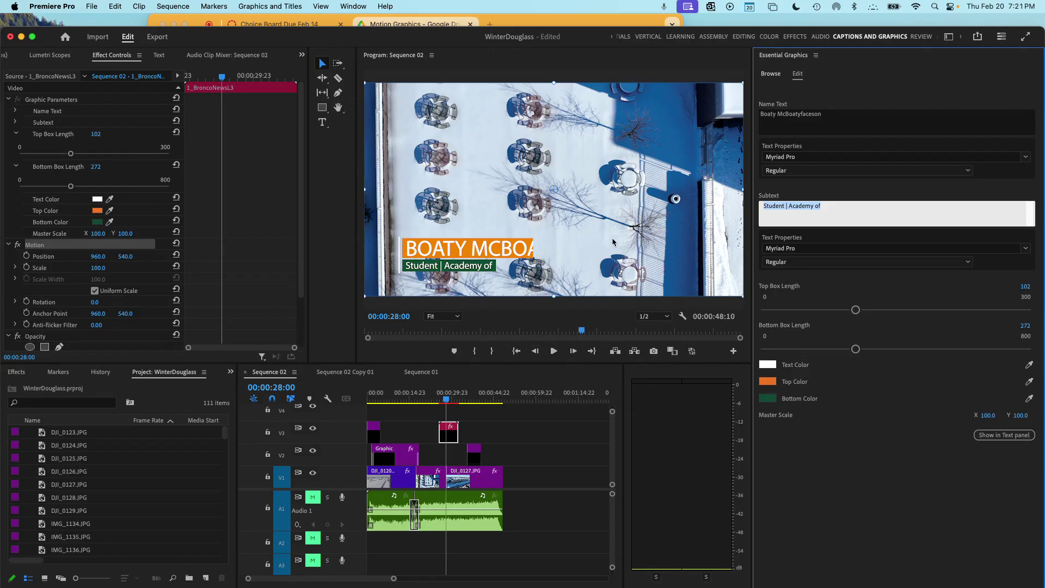
{"action": "left_click", "coordinate": [781, 210]}
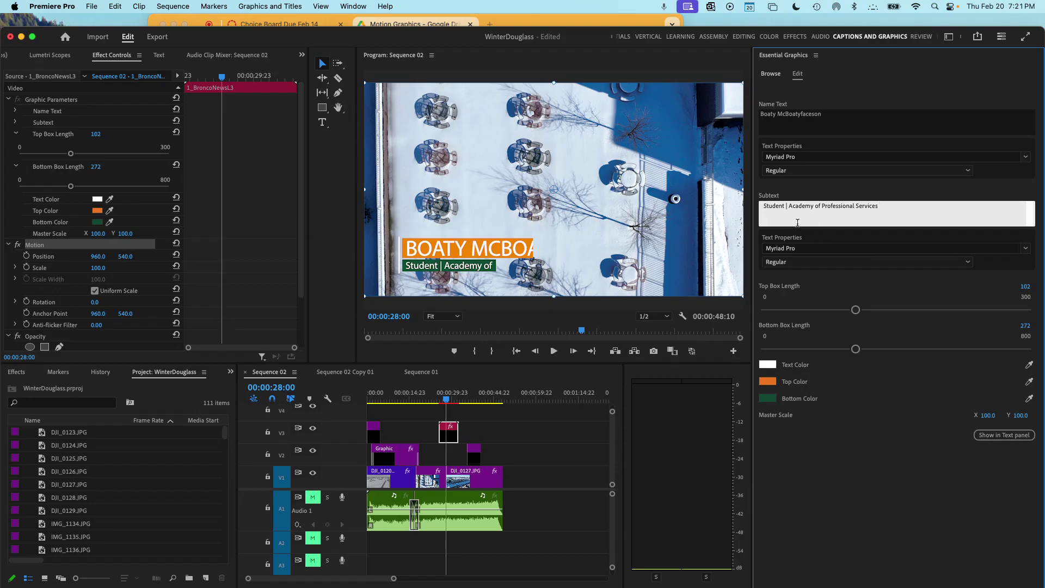
{"action": "left_click", "coordinate": [730, 266]}
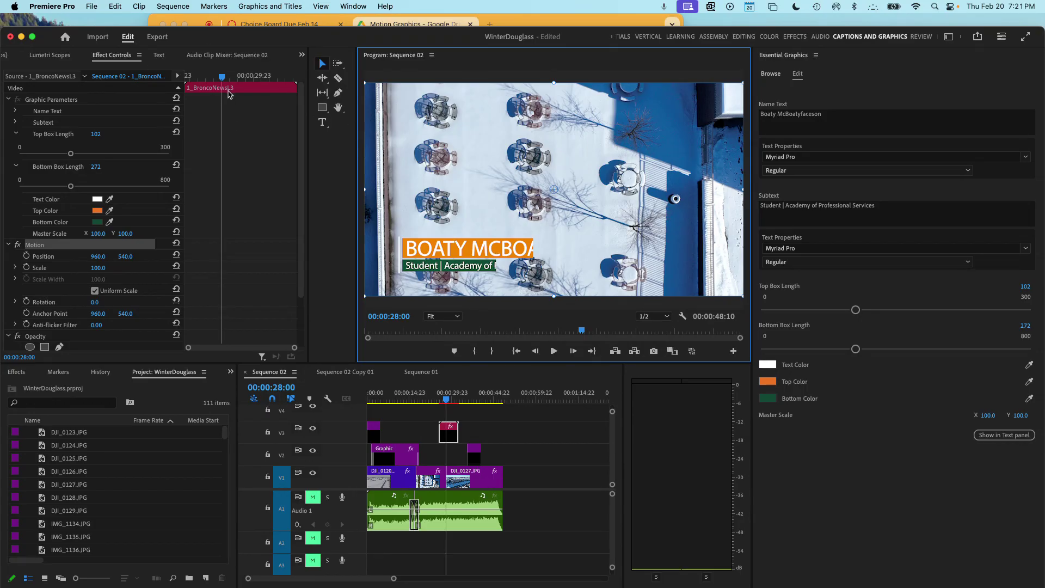
- Open the Text panel listing the sequence's graphics text and load the lower-third clip
{"action": "left_click", "coordinate": [303, 56]}
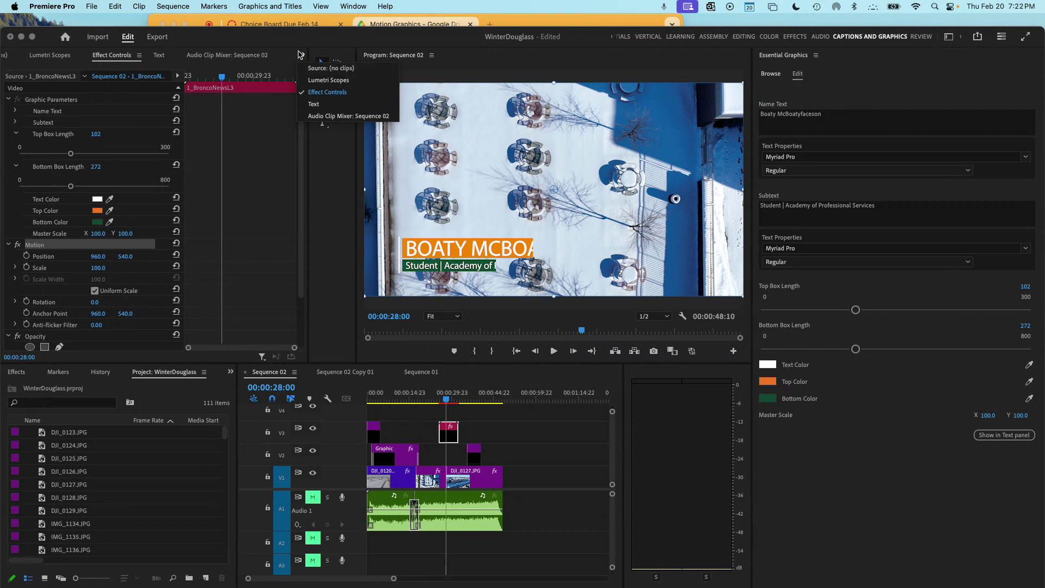
{"action": "left_click", "coordinate": [314, 104]}
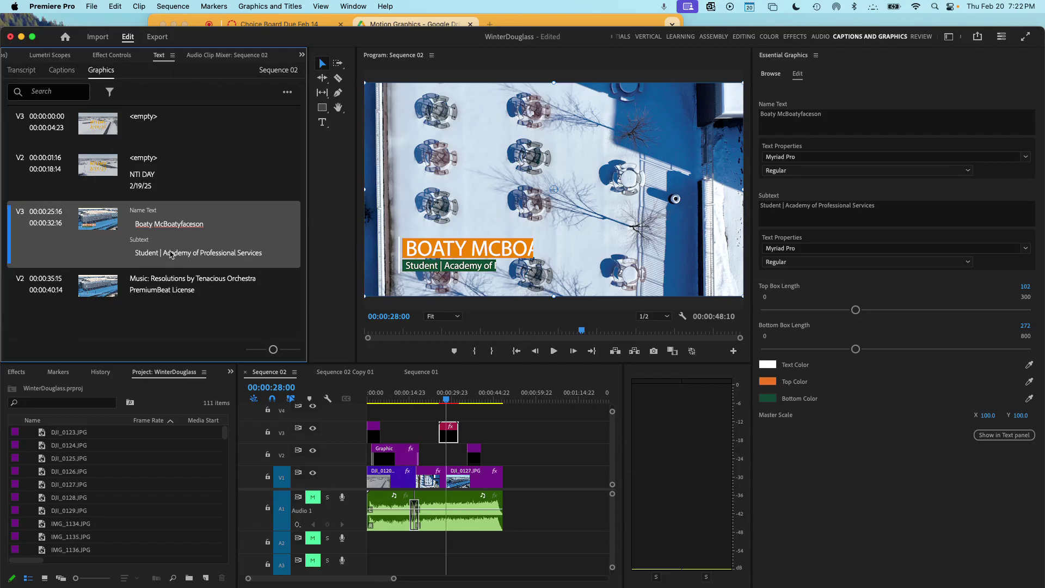
{"action": "left_click", "coordinate": [507, 260]}
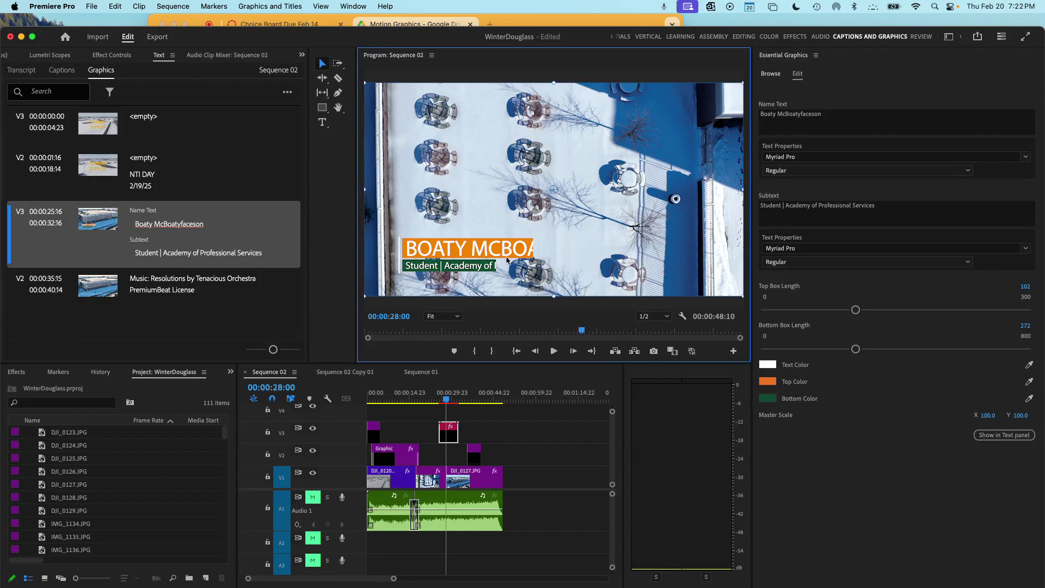
{"action": "double_click", "coordinate": [448, 430]}
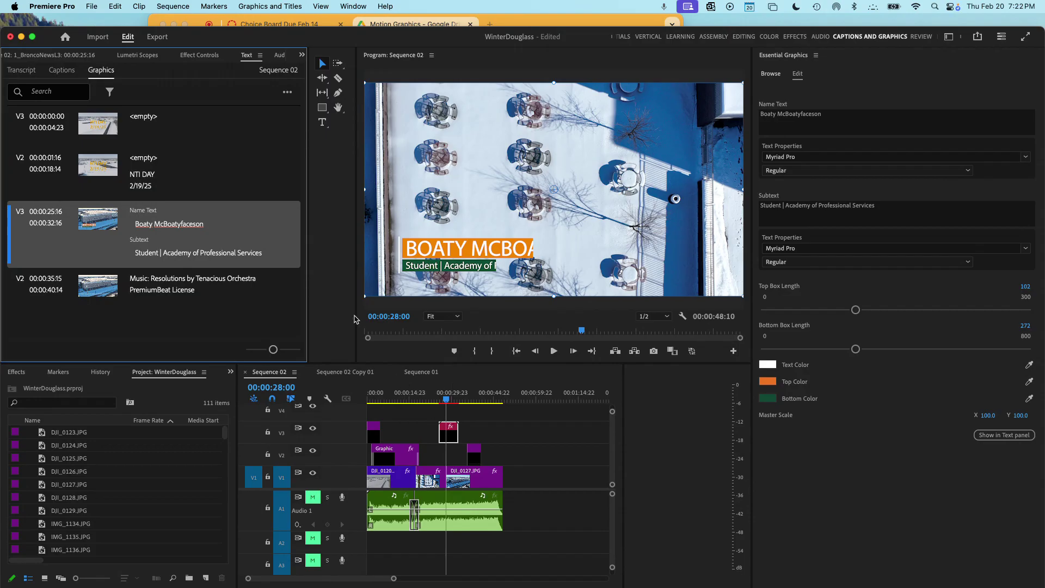
{"action": "left_click", "coordinate": [490, 268]}
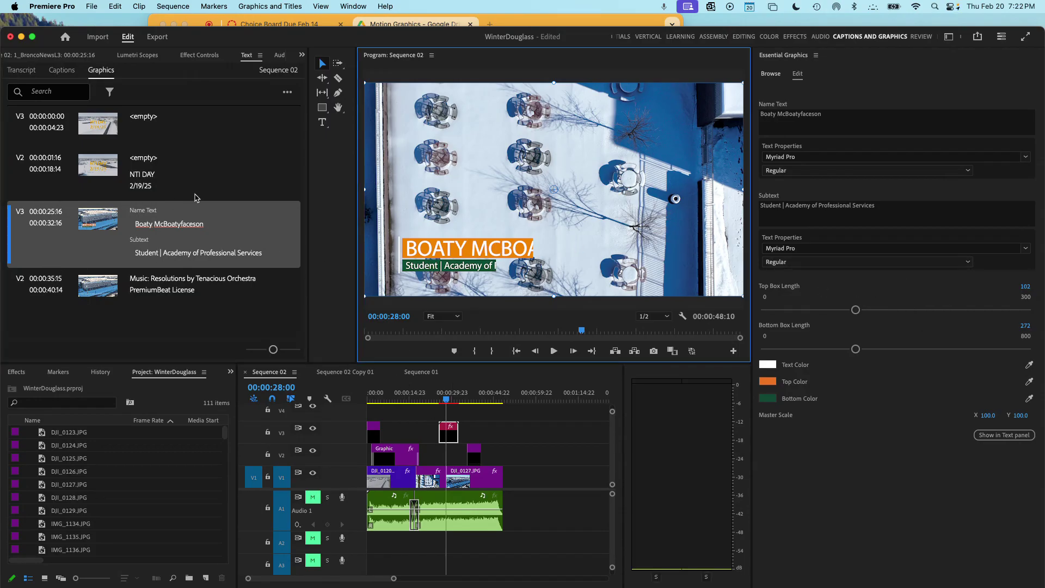
- Edit and commit the Name Text in the graphics text list, then save the project
{"action": "left_click", "coordinate": [146, 228]}
{"action": "left_click", "coordinate": [174, 226]}
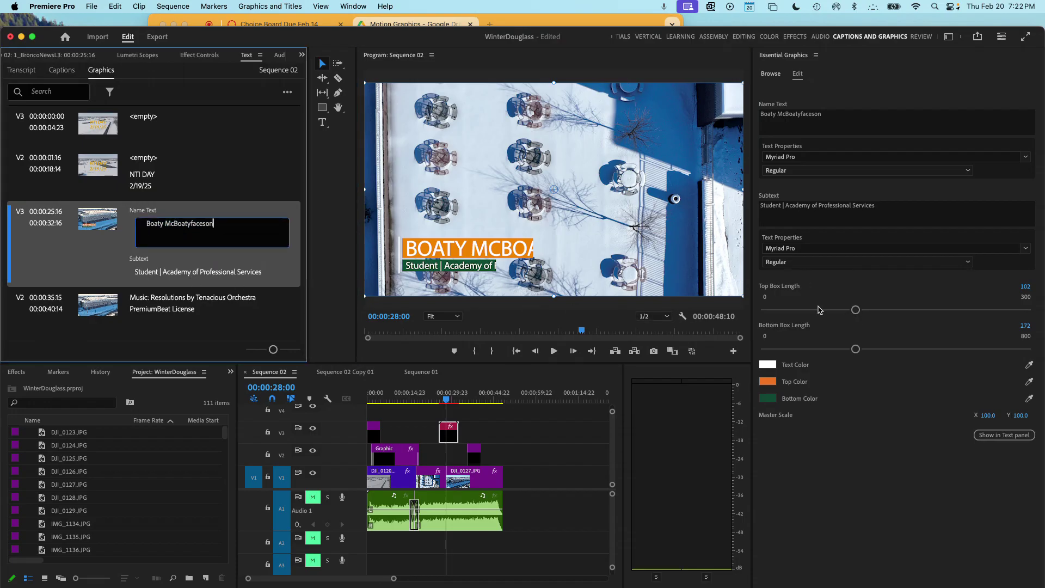
{"action": "left_click", "coordinate": [91, 269]}
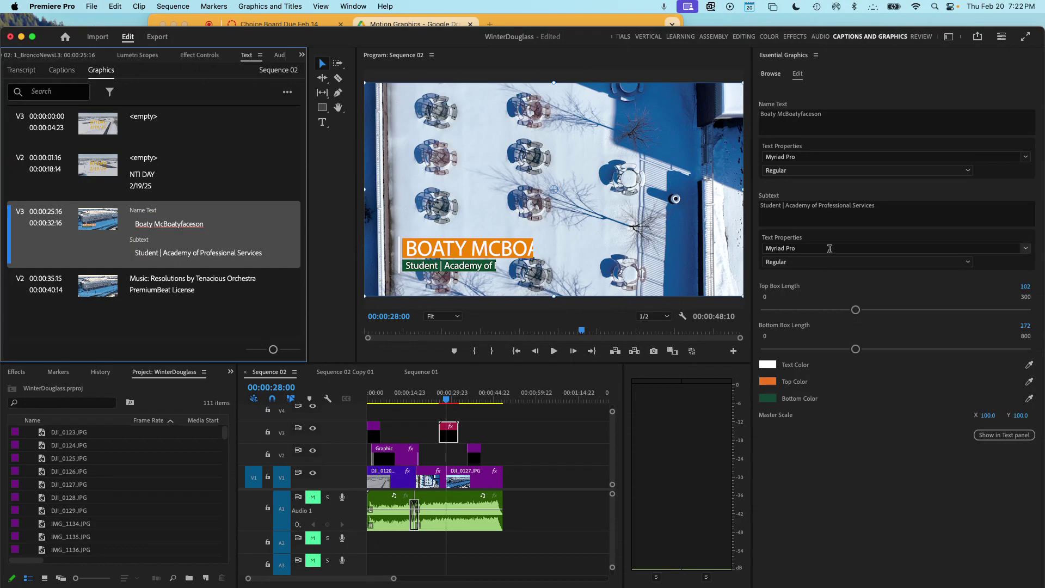
{"action": "key", "text": "super+s"}
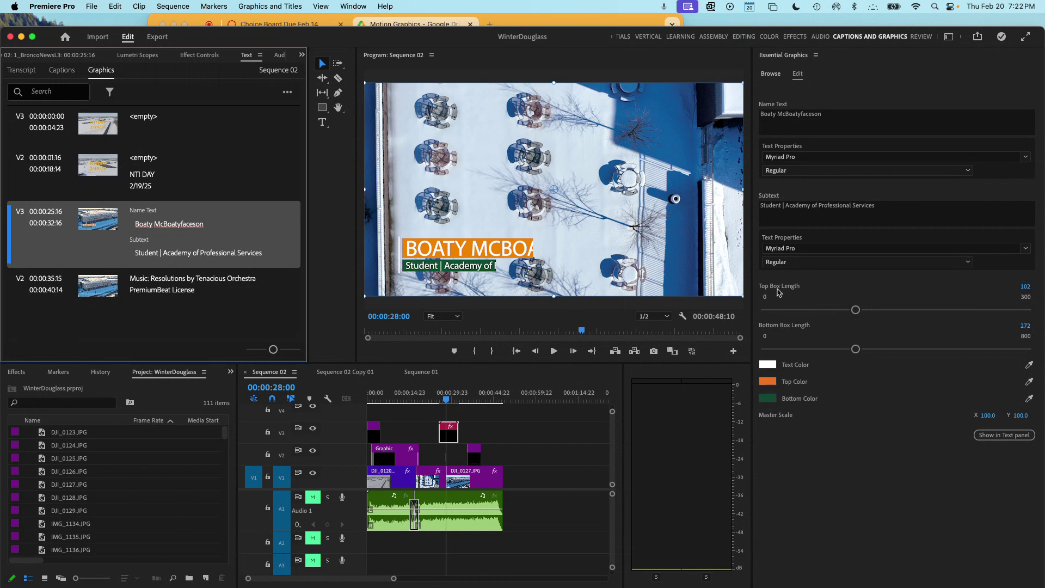
- Lengthen the Top Box and Bottom Box so the orange and green boxes fit the text
{"action": "left_click_drag", "start_coordinate": [856, 309], "coordinate": [936, 310]}
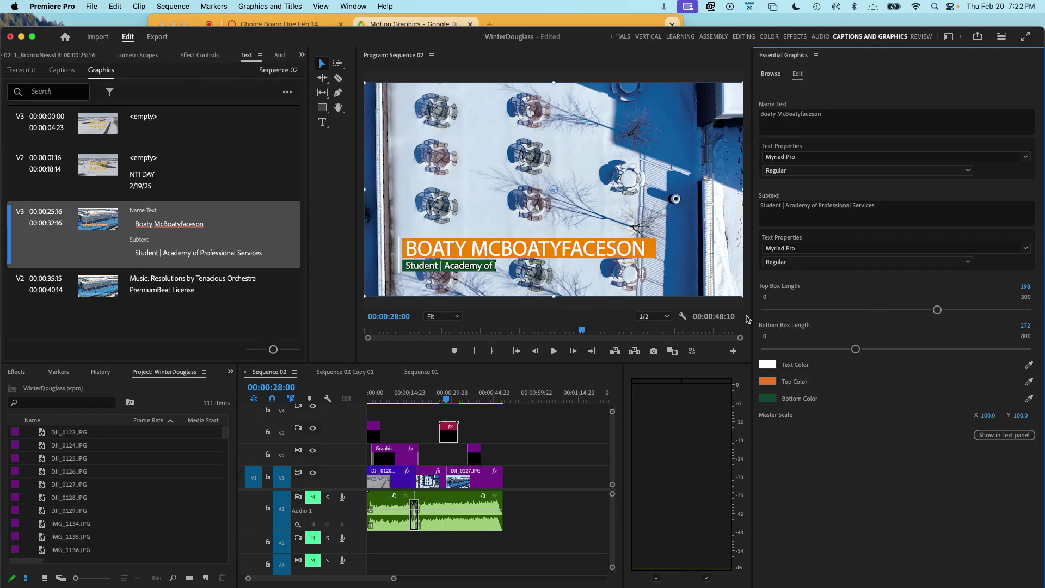
{"action": "left_click_drag", "start_coordinate": [855, 349], "coordinate": [936, 346]}
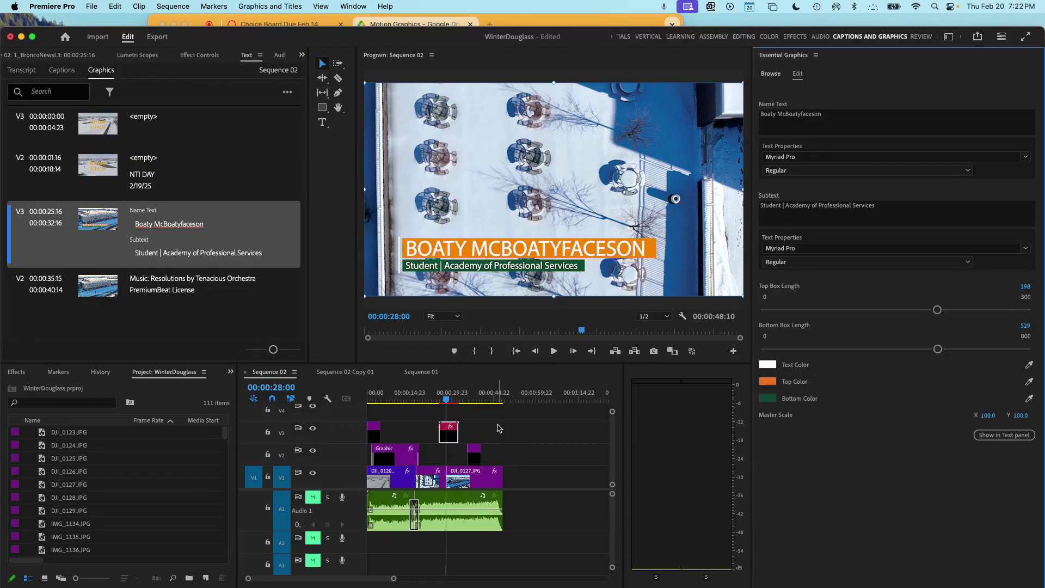
{"action": "right_click", "coordinate": [445, 439]}
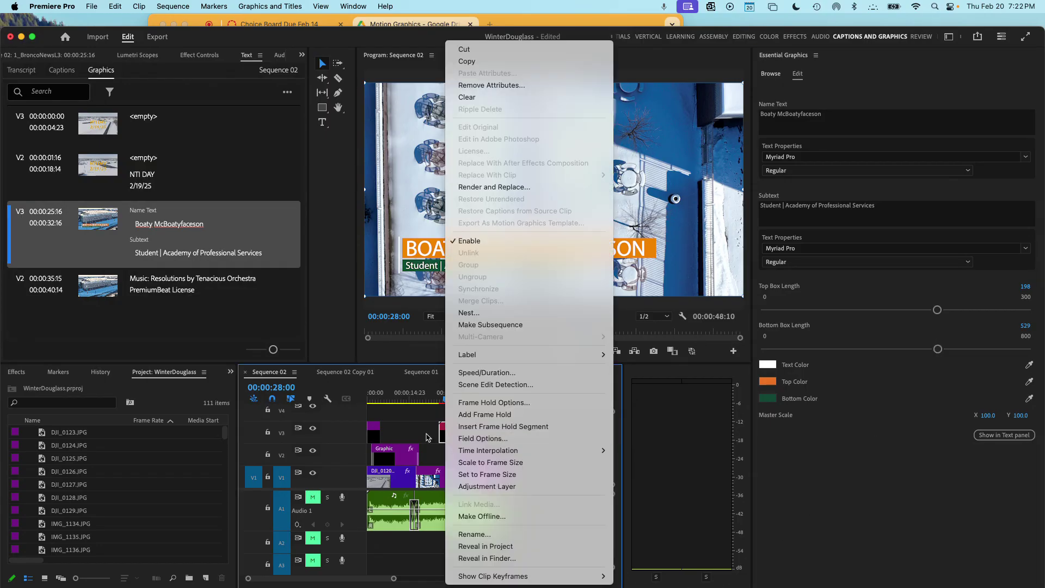
{"action": "left_click", "coordinate": [428, 437]}
- Copy the lower-third clip and paste a duplicate on V3 at 00:00:40:08 over the school footage
{"action": "right_click", "coordinate": [452, 434]}
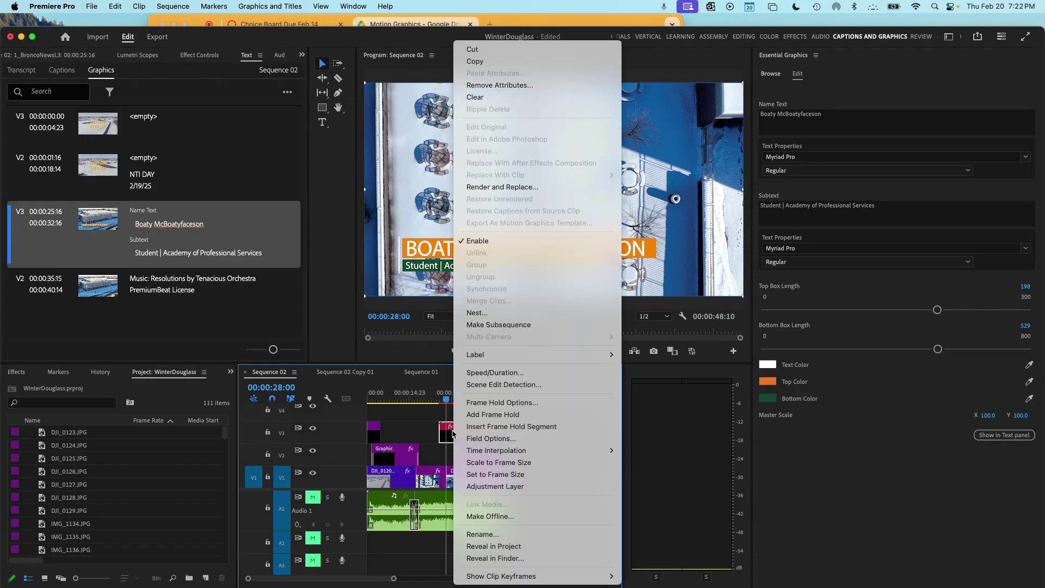
{"action": "left_click", "coordinate": [483, 63]}
{"action": "left_click_drag", "start_coordinate": [446, 400], "coordinate": [492, 400]}
{"action": "key", "text": "super+v"}
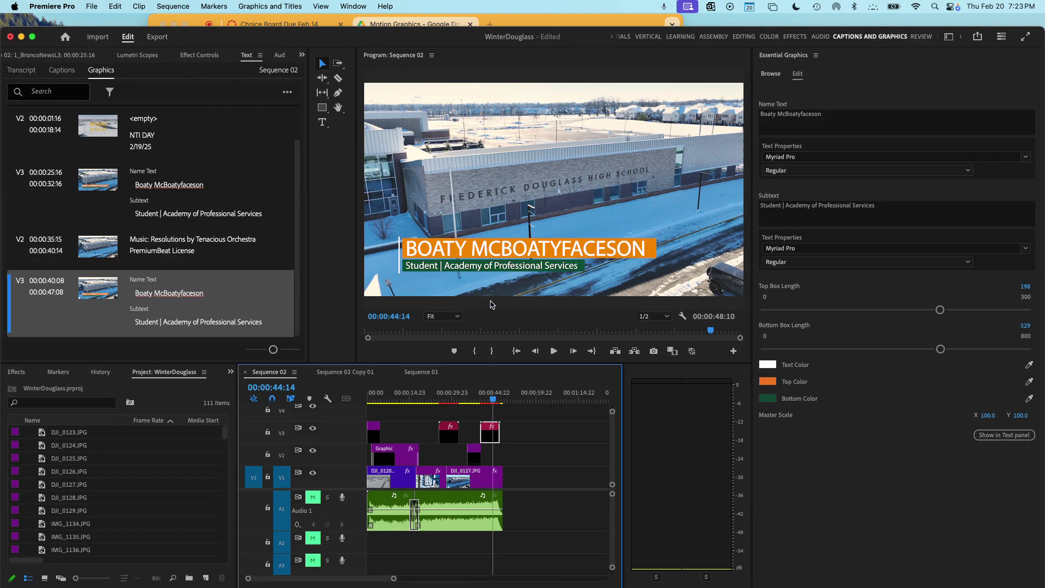
- Replace the second lower third's Name Text with a different student's name
{"action": "left_click", "coordinate": [464, 246]}
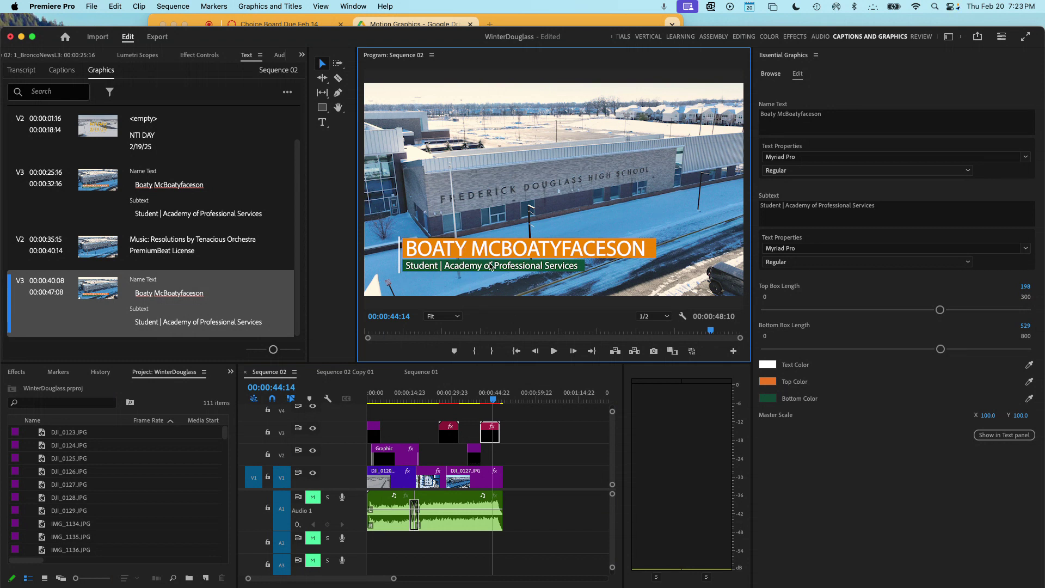
{"action": "left_click", "coordinate": [447, 249]}
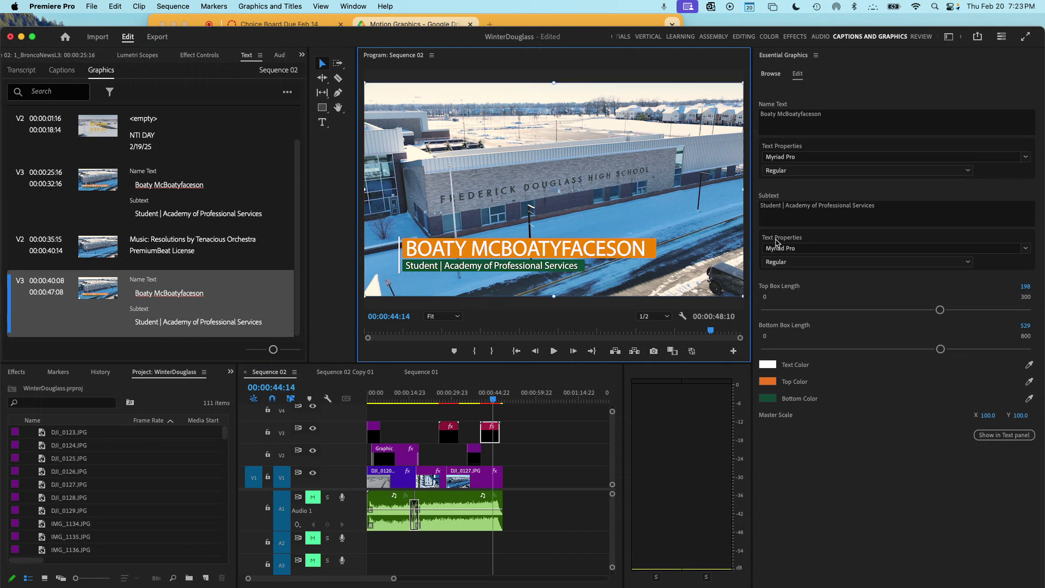
{"action": "left_click", "coordinate": [162, 295]}
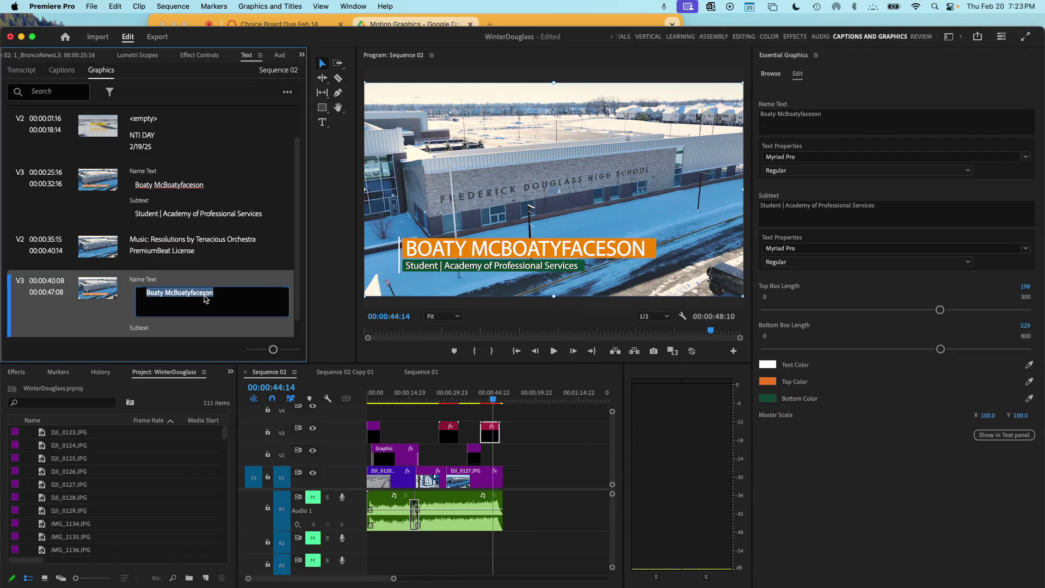
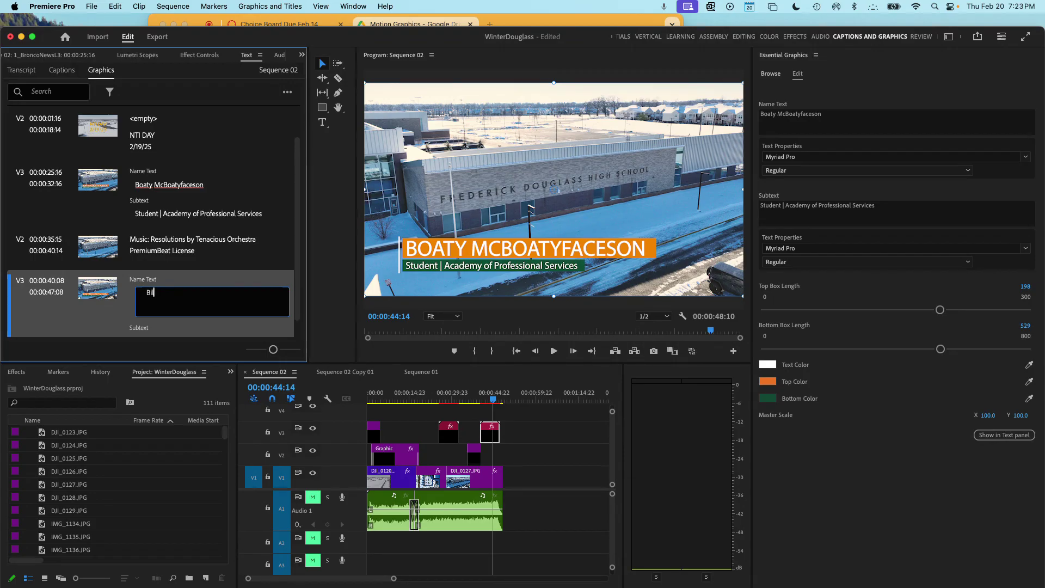
{"action": "left_click", "coordinate": [446, 274]}
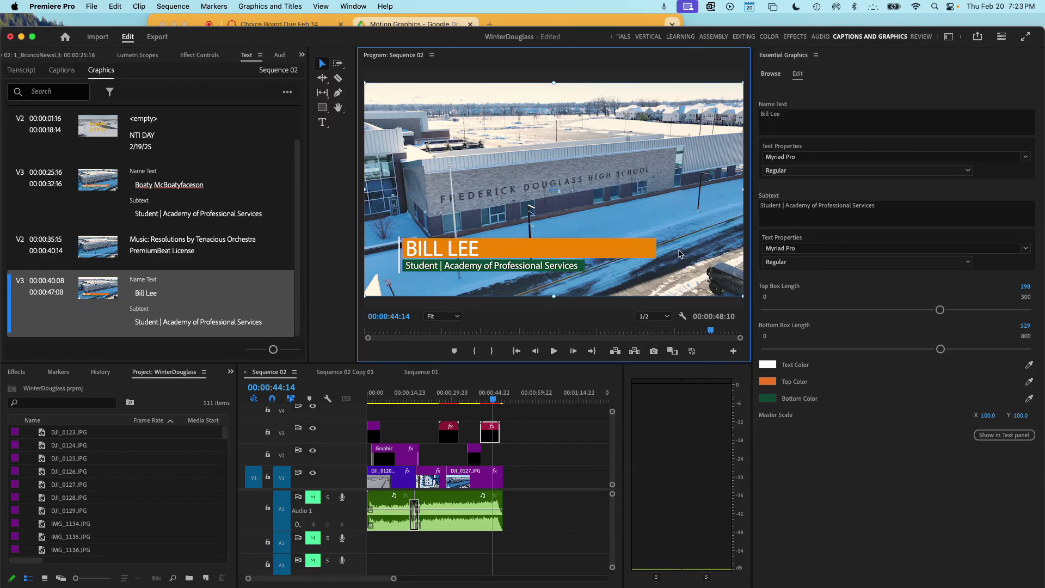
- Shorten the orange name box to a Top Box Length of 68 and play back from about 23 seconds
{"action": "left_click_drag", "start_coordinate": [940, 310], "coordinate": [826, 316]}
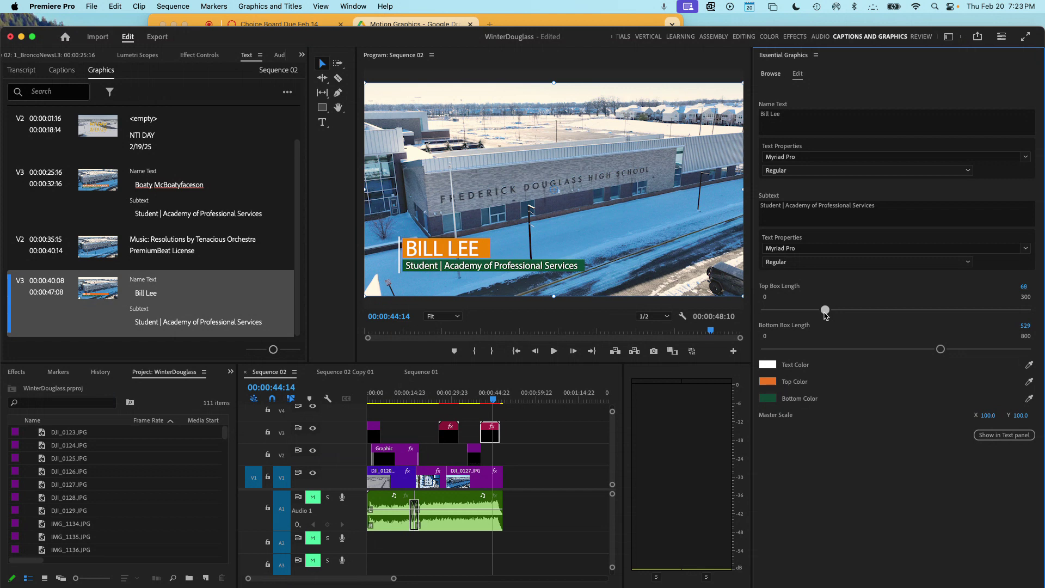
{"action": "left_click_drag", "start_coordinate": [494, 400], "coordinate": [433, 404]}
{"action": "key", "text": "space"}
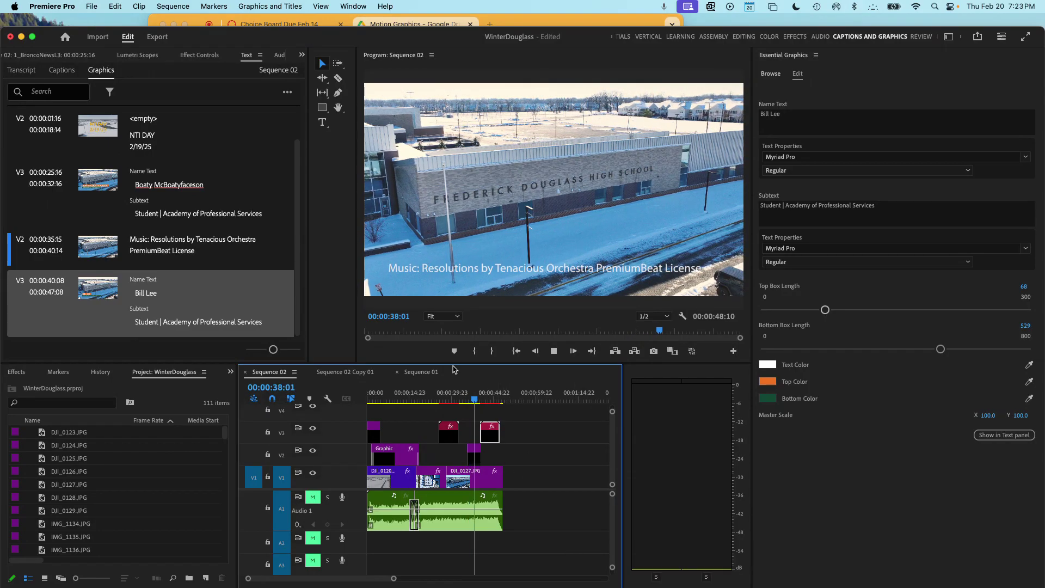
- Stop playback and return to the Motion Graphics folder holding 1_BroncoNewsL3.mogrt in Chrome
{"action": "left_click", "coordinate": [173, 6]}
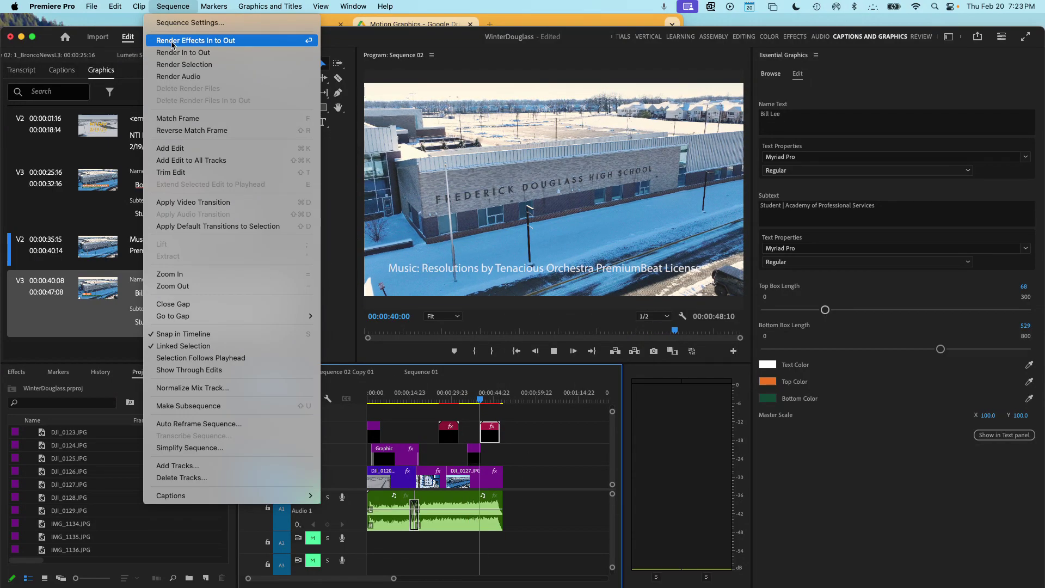
{"action": "left_click", "coordinate": [180, 4]}
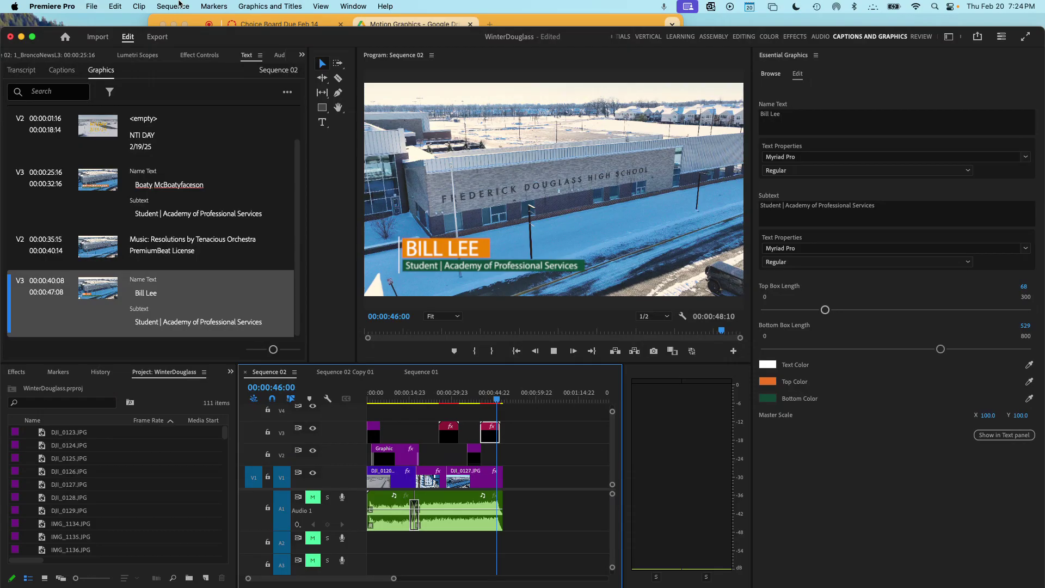
{"action": "key", "text": "space"}
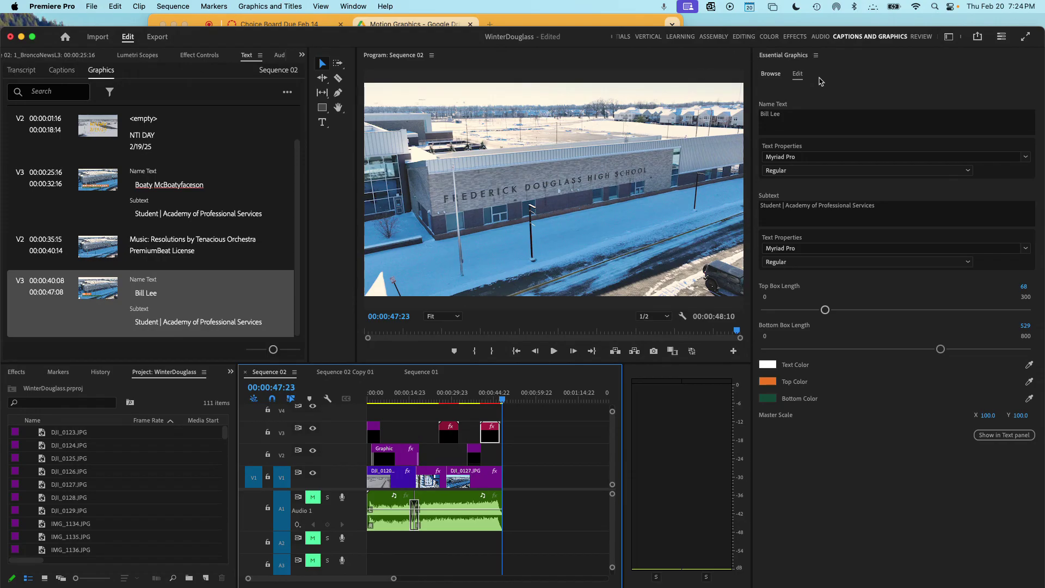
{"action": "key", "text": "super+Tab"}
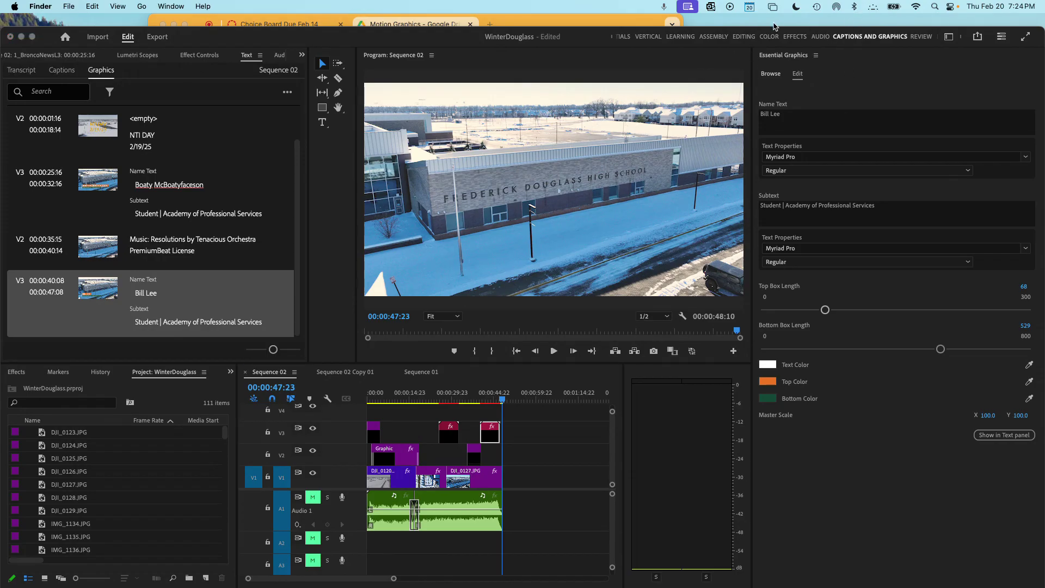
{"action": "left_click", "coordinate": [599, 28]}
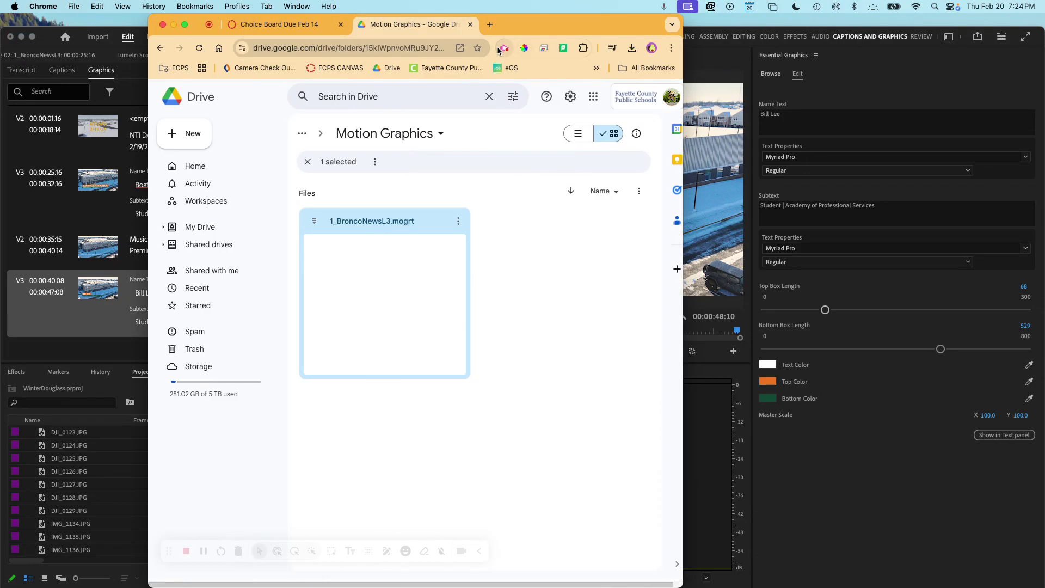